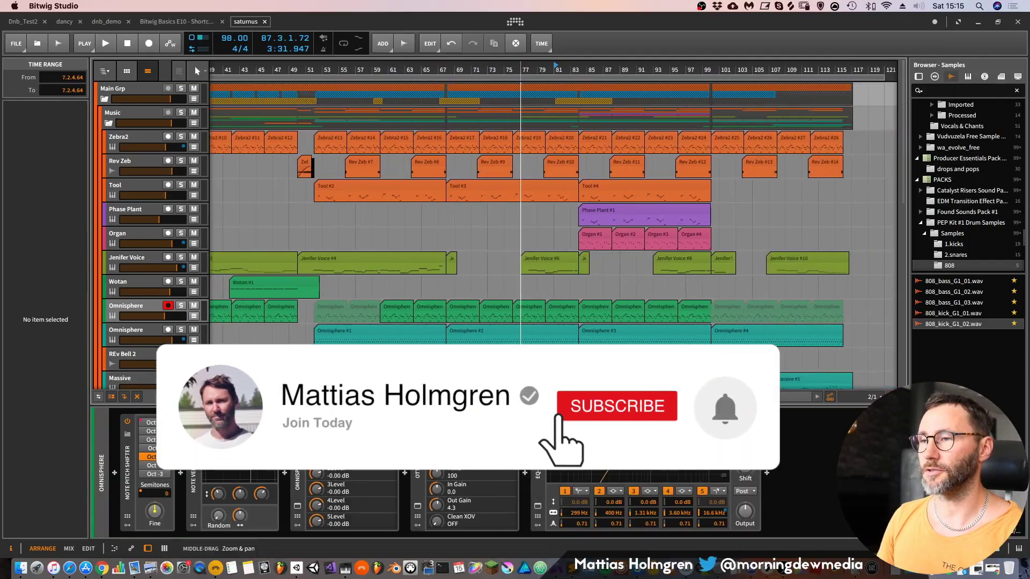
# Examine different sections of the arrangement at several zoom levels along the timeline
pyautogui.moveTo(520, 231)
pyautogui.mouseDown()
pyautogui.moveTo(520, 214)
pyautogui.moveTo(735, 214)
pyautogui.moveTo(709, 240)
pyautogui.moveTo(533, 238)
pyautogui.mouseUp()
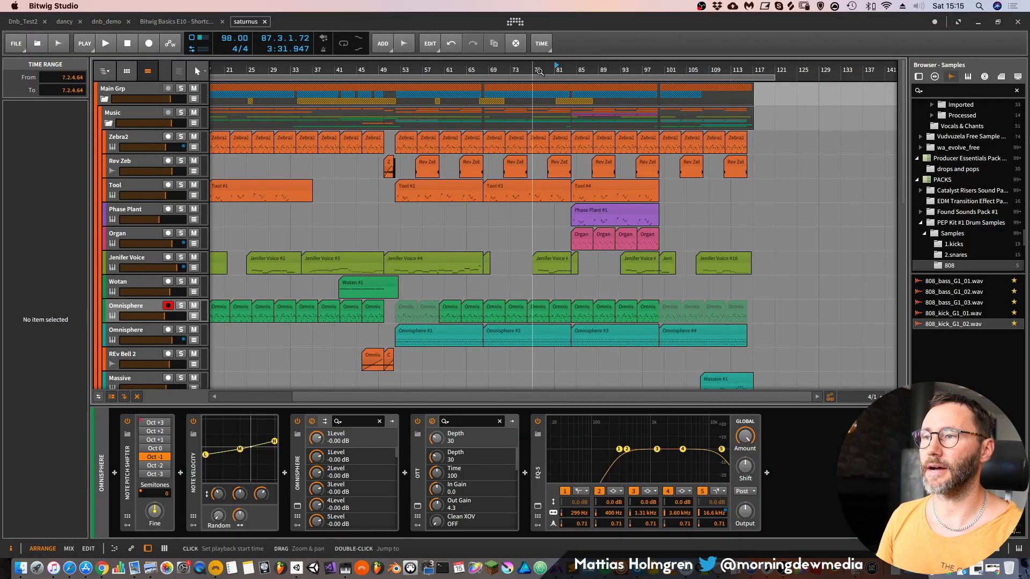
pyautogui.moveTo(540, 71); pyautogui.dragTo(700, 83)
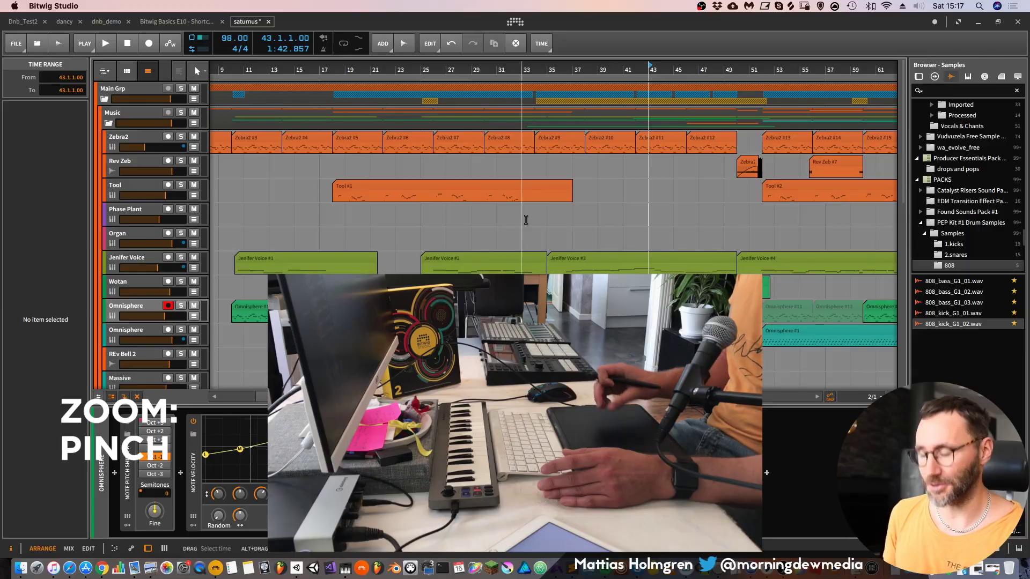
pyautogui.scroll(5, 525, 220)
pyautogui.scroll(-5, 525, 220)
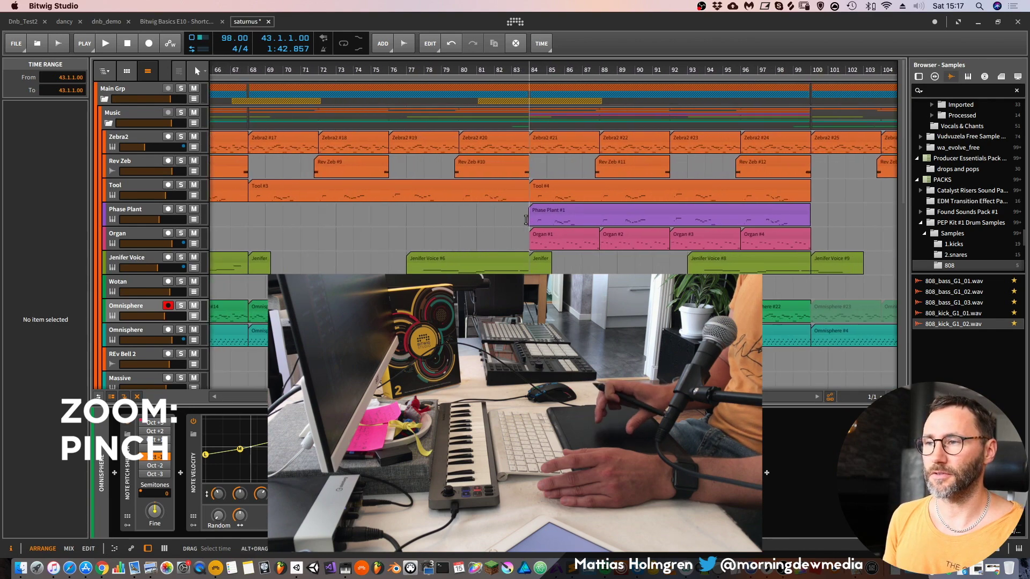
pyautogui.hscroll(3, 525, 220)
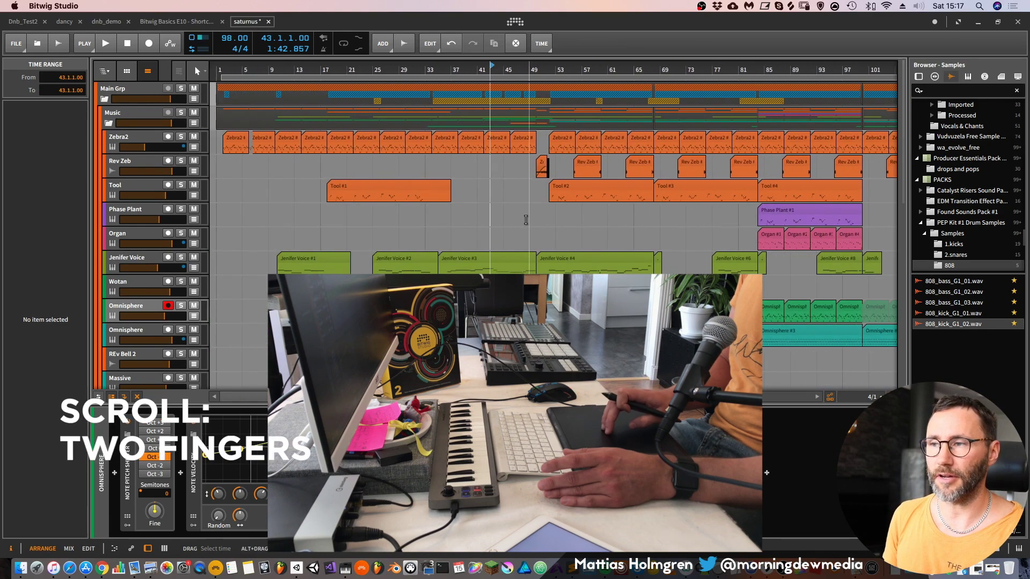
pyautogui.hscroll(-6, 525, 220)
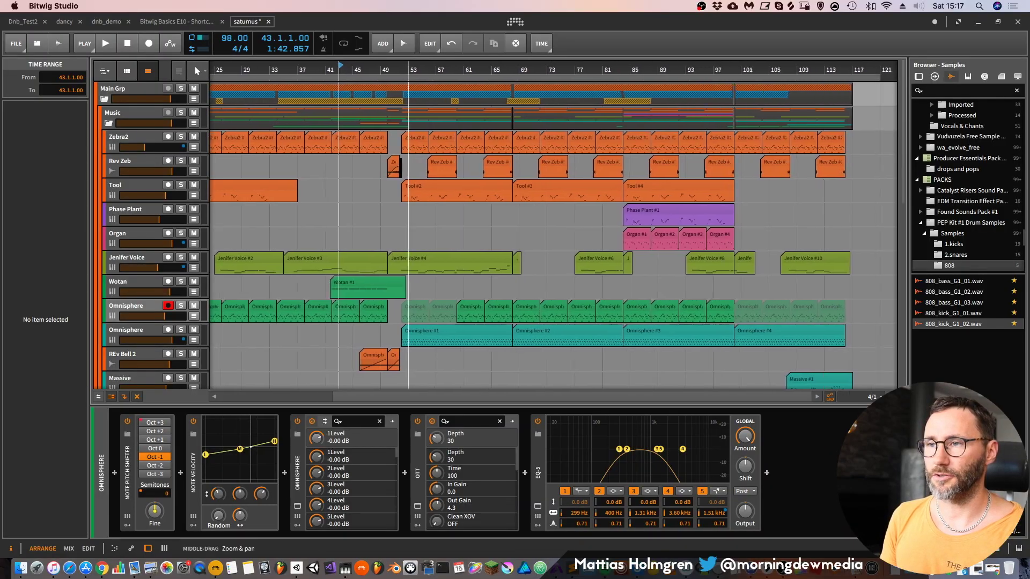
# Trim the start of the Jenifer Voice #4 clip to bar 51
pyautogui.moveTo(408, 206); pyautogui.dragTo(564, 231)
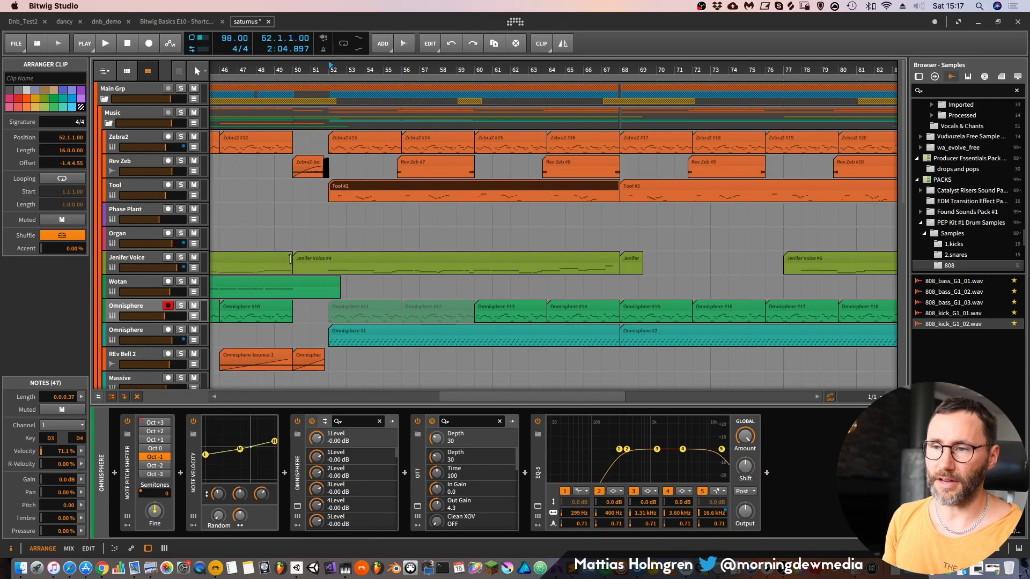
pyautogui.moveTo(295, 259); pyautogui.dragTo(314, 261)
# Try moving the trimmed Jenifer Voice #4 clip up onto the Organ track and undo the move
pyautogui.click(385, 242)
pyautogui.moveTo(381, 259); pyautogui.dragTo(384, 236)
pyautogui.hscroll(-5, 384, 236)
pyautogui.moveTo(566, 236); pyautogui.dragTo(456, 249)
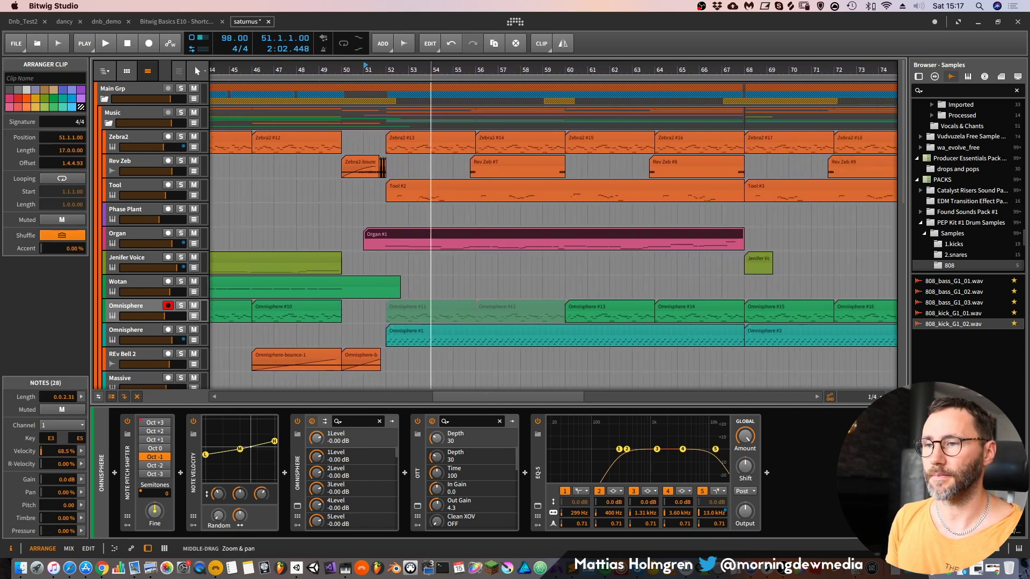
pyautogui.press('super+z')
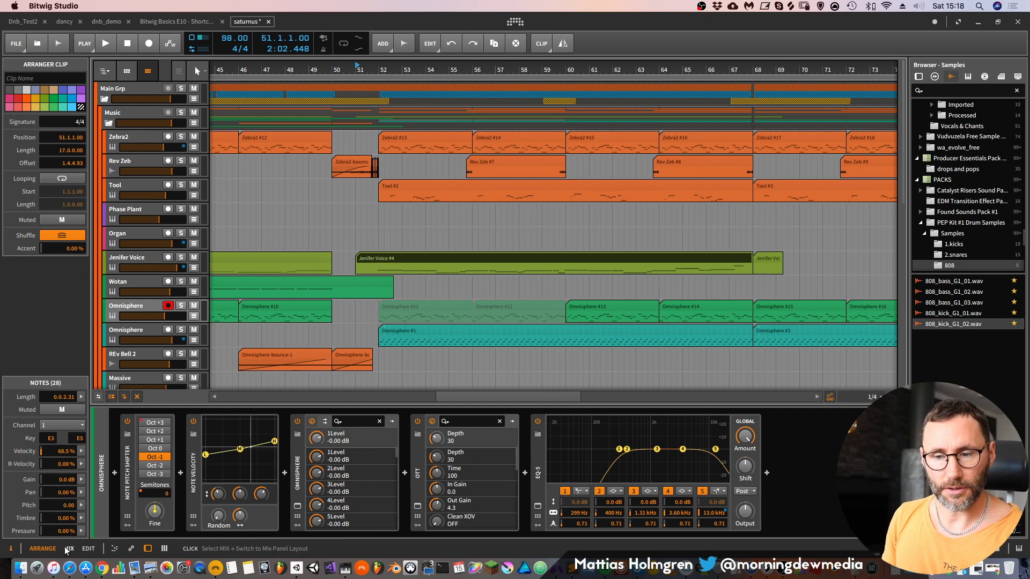
# Toggle back and forth between the Arrange and Mix layouts, finishing in Arrange
pyautogui.press('Tab')
pyautogui.press('Tab')
pyautogui.press('Tab')
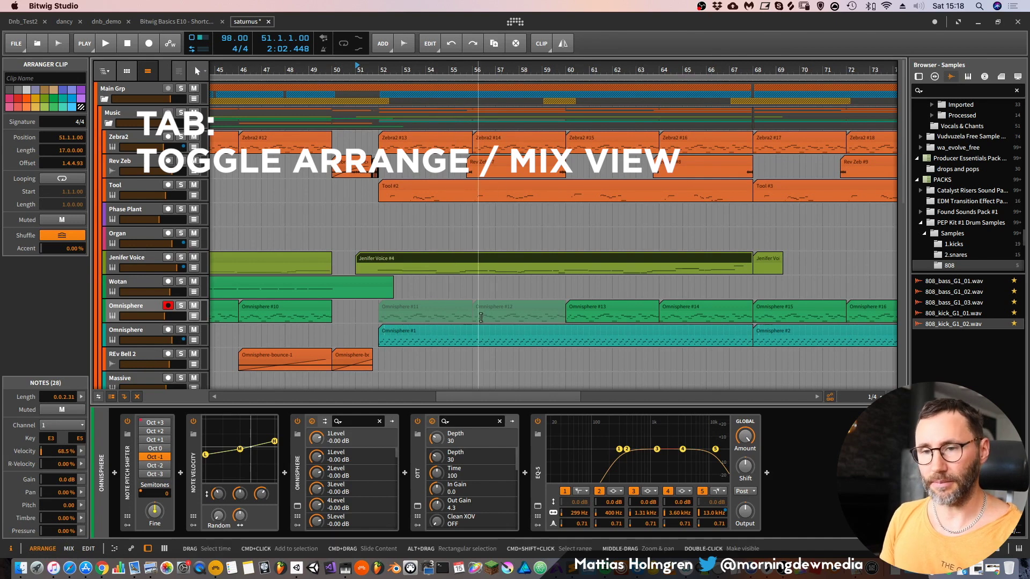
pyautogui.press('Tab')
pyautogui.click(43, 548)
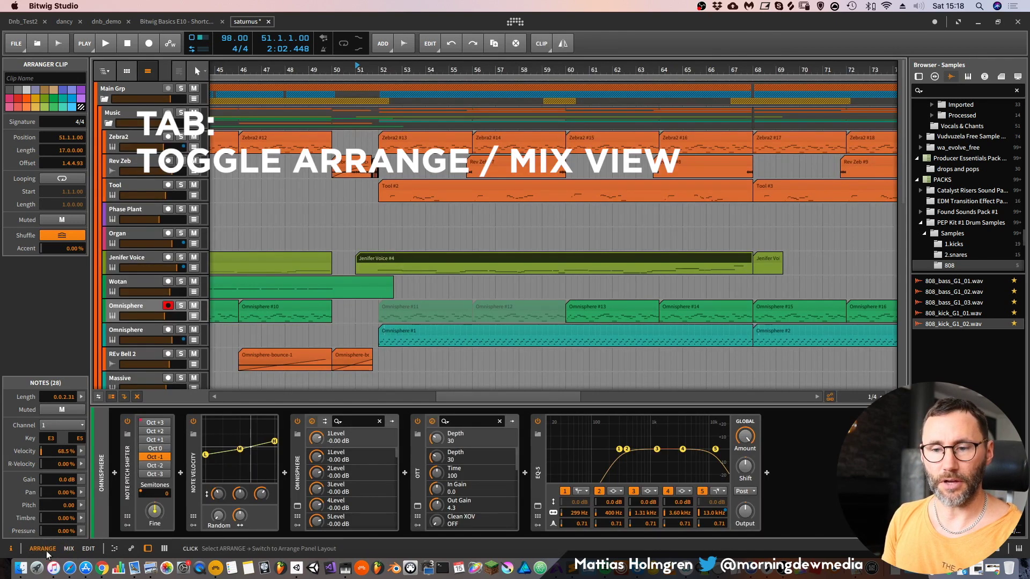
pyautogui.click(70, 549)
pyautogui.press('Tab')
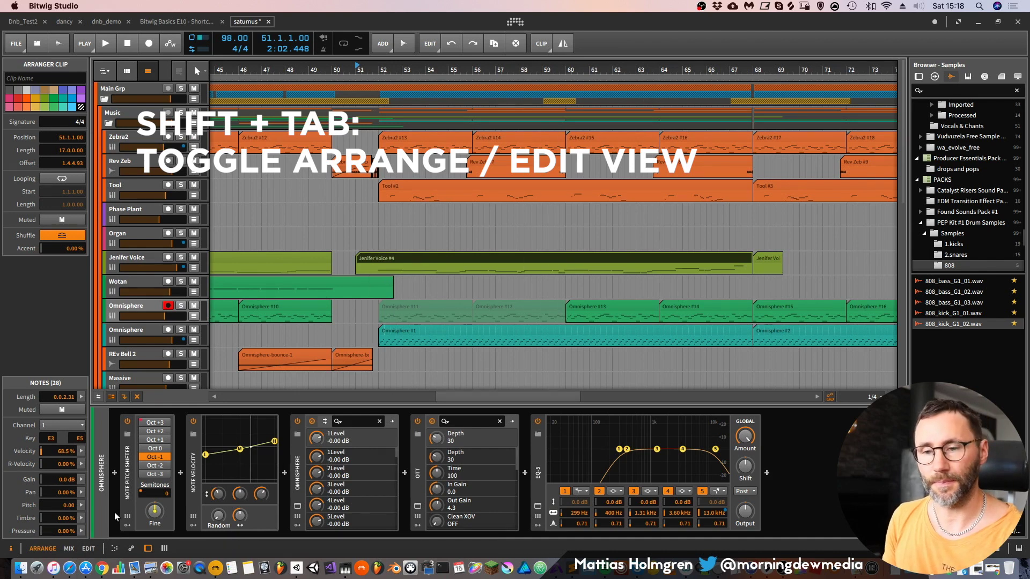
# Select the Zebra2 #13 clip, view the track's notes in the Edit layout, and return to the Arrange layout
pyautogui.hotkey('shift', 'Tab')
pyautogui.hotkey('shift', 'Tab')
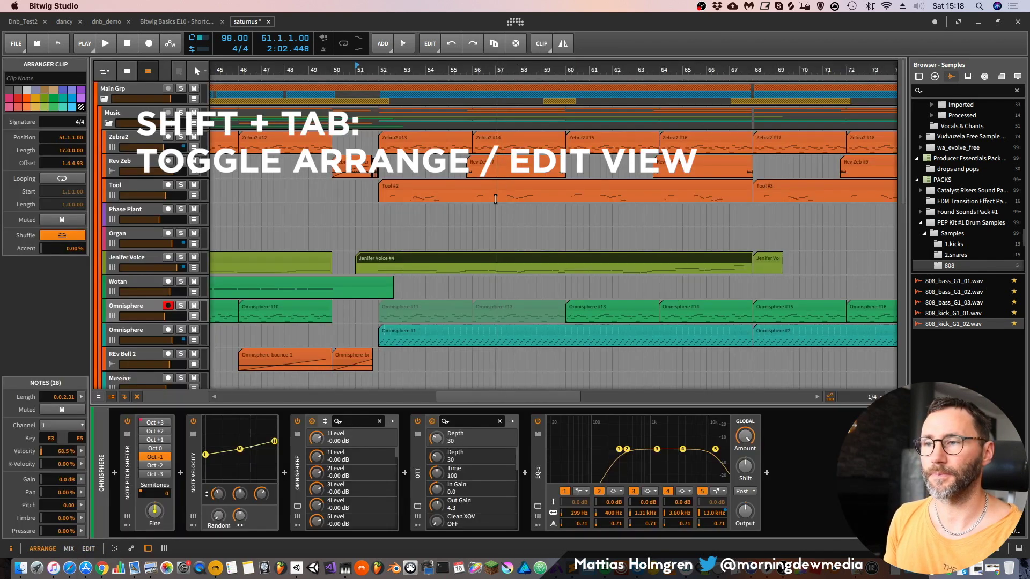
pyautogui.click(420, 137)
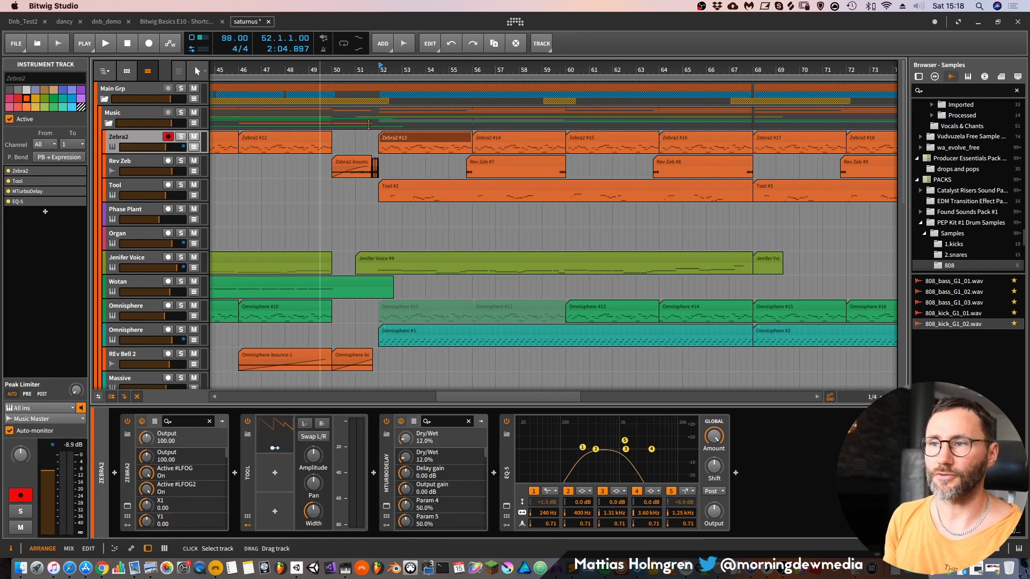
pyautogui.click(414, 137)
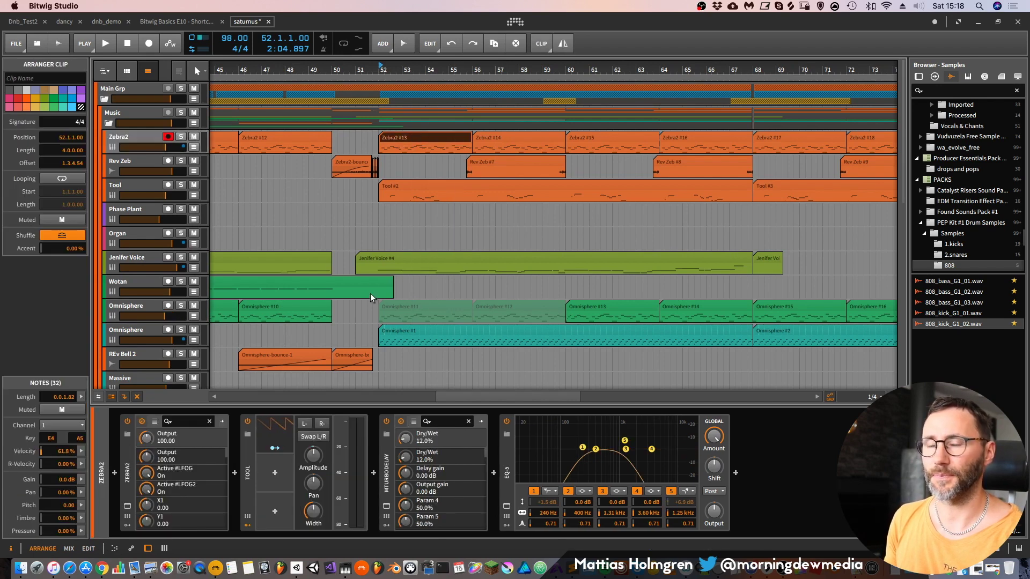
pyautogui.hotkey('shift', 'Tab')
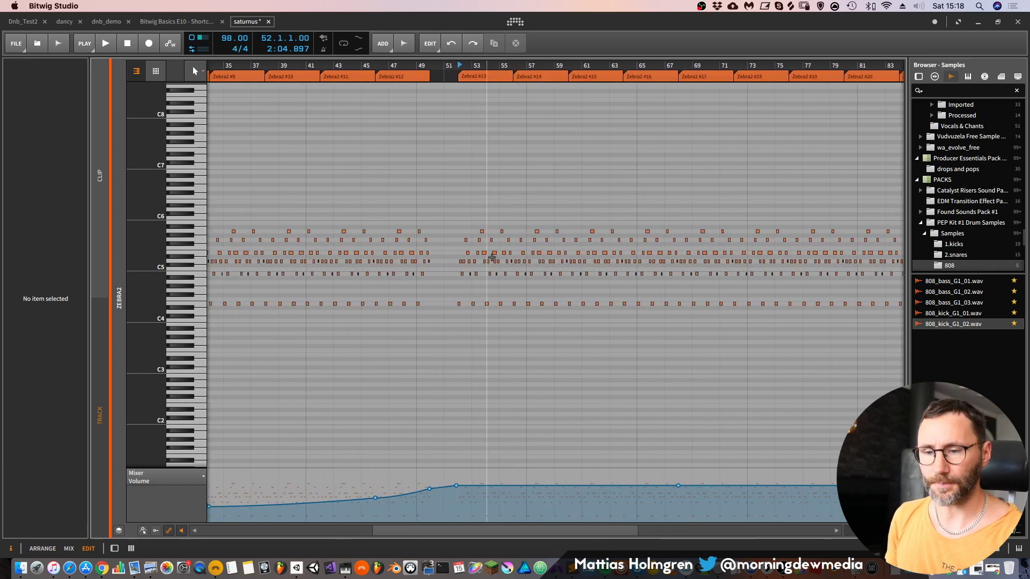
pyautogui.hotkey('shift', 'Tab')
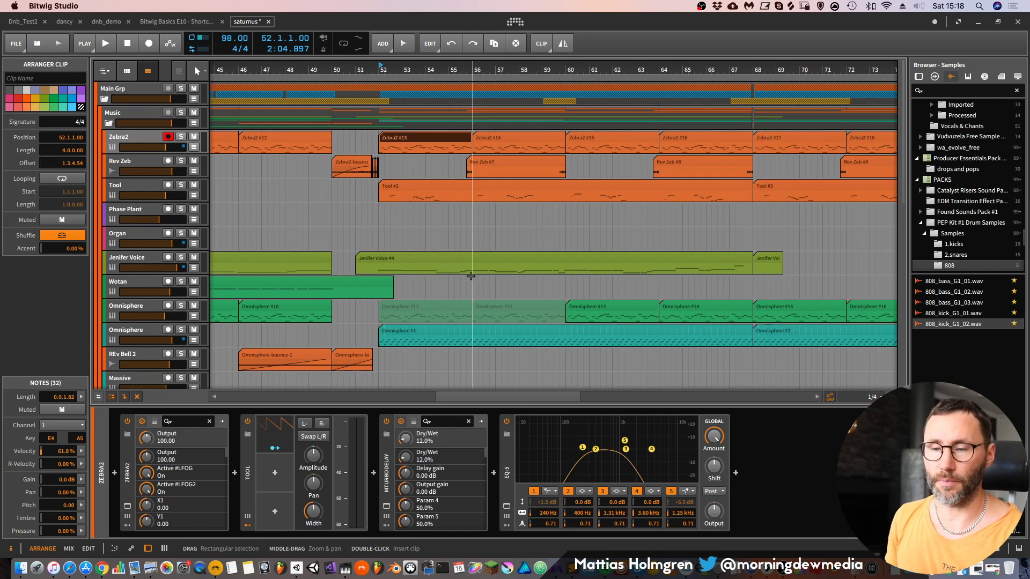
# Switch among the Mix, Edit and Arrange layouts, finishing in Arrange
pyautogui.click(75, 548)
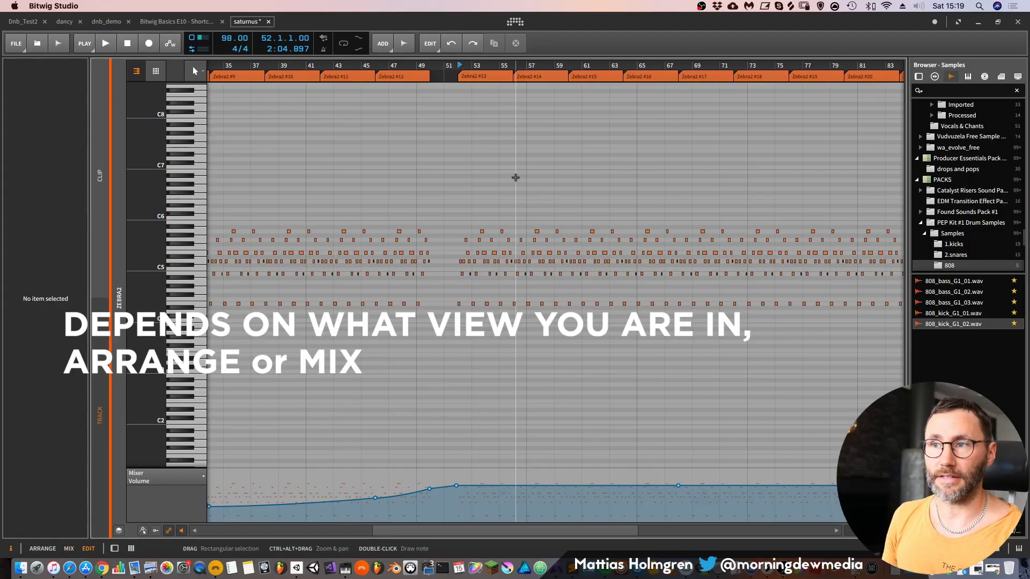
pyautogui.press('Tab')
pyautogui.press('Tab')
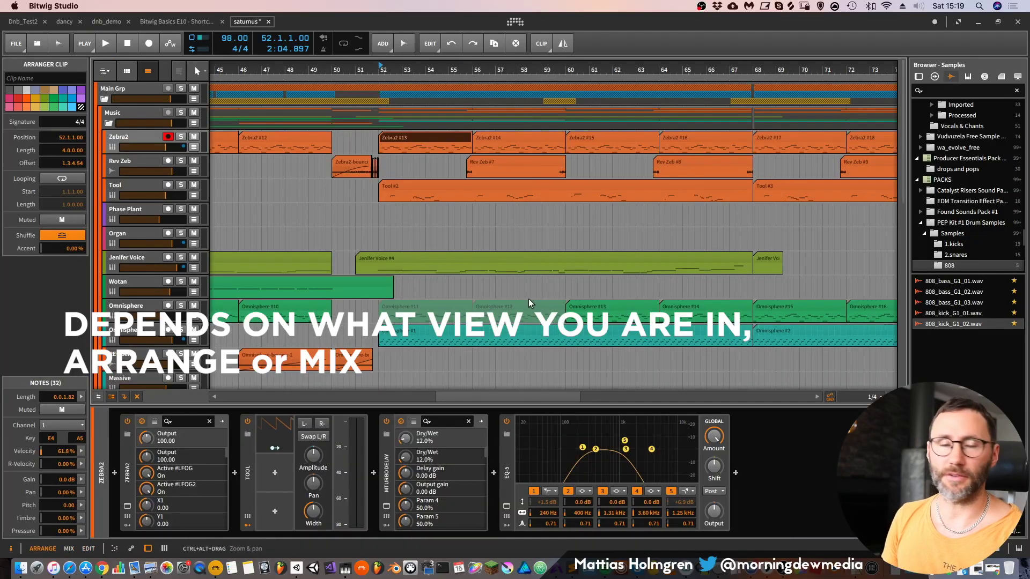
pyautogui.hotkey('alt', '2')
pyautogui.hotkey('alt', '1')
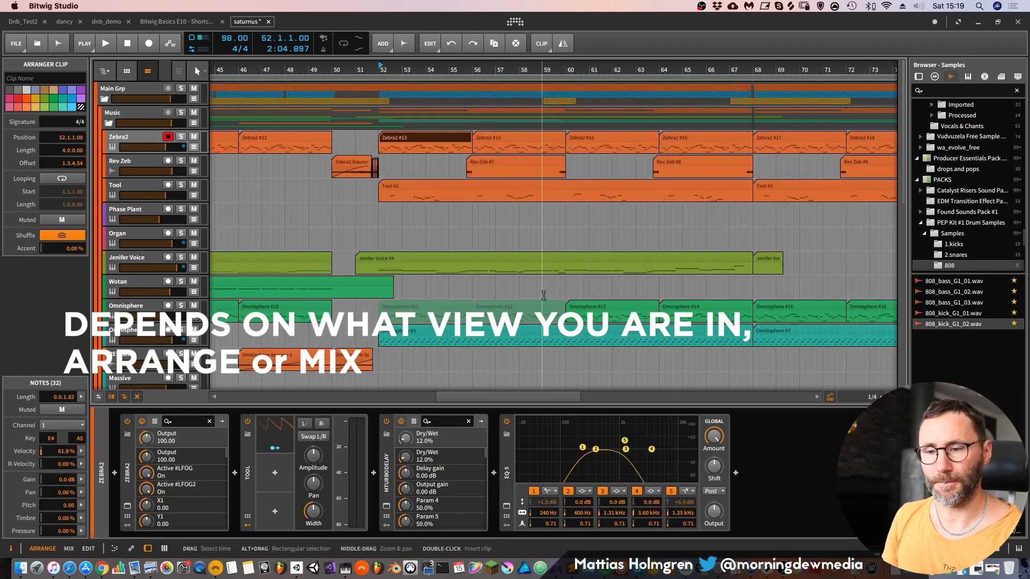
# Show the note editor, automation editor, device panel and mixer panel one after another beneath the arranger
pyautogui.click(118, 548)
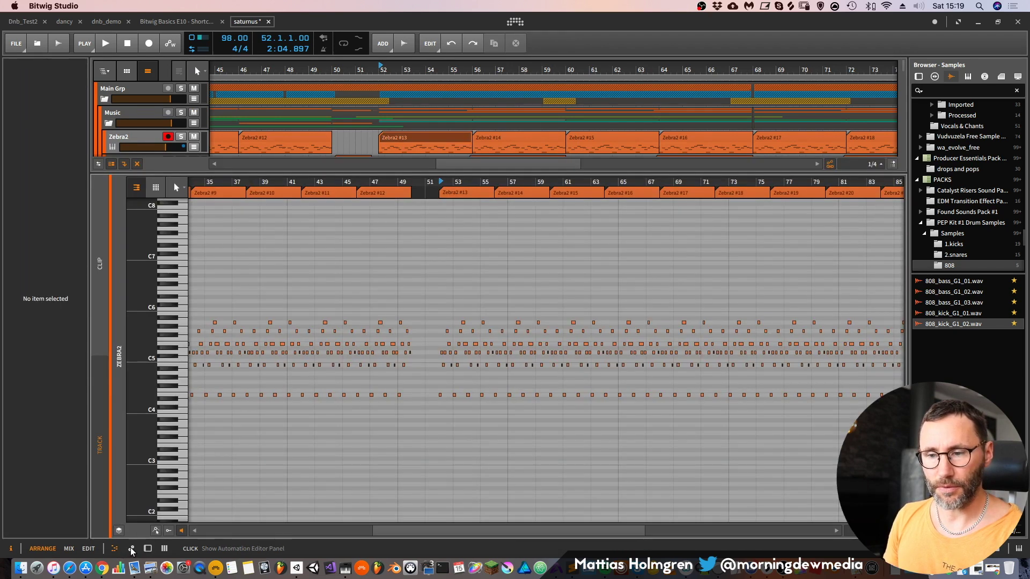
pyautogui.click(132, 550)
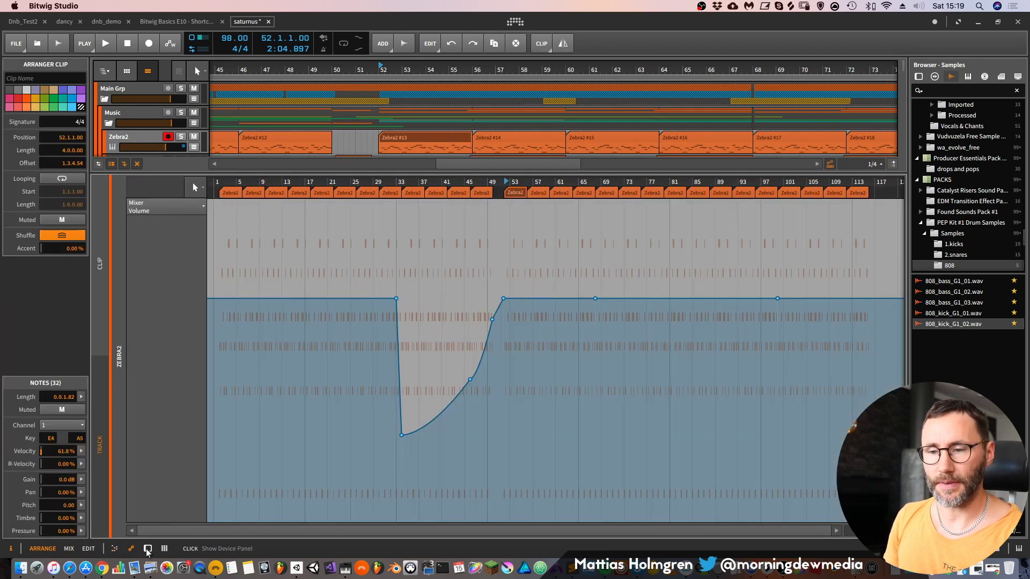
pyautogui.click(149, 550)
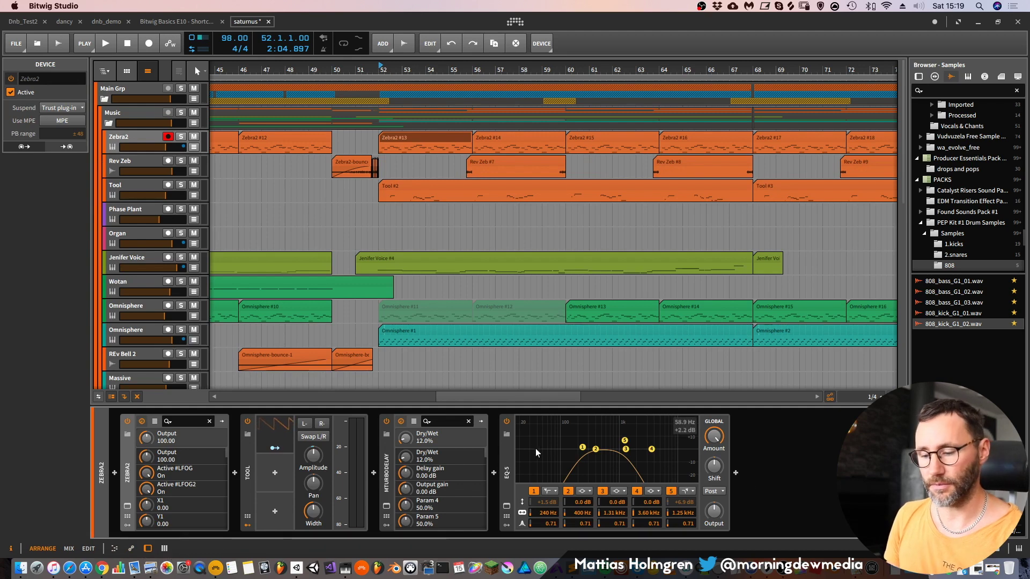
pyautogui.click(164, 549)
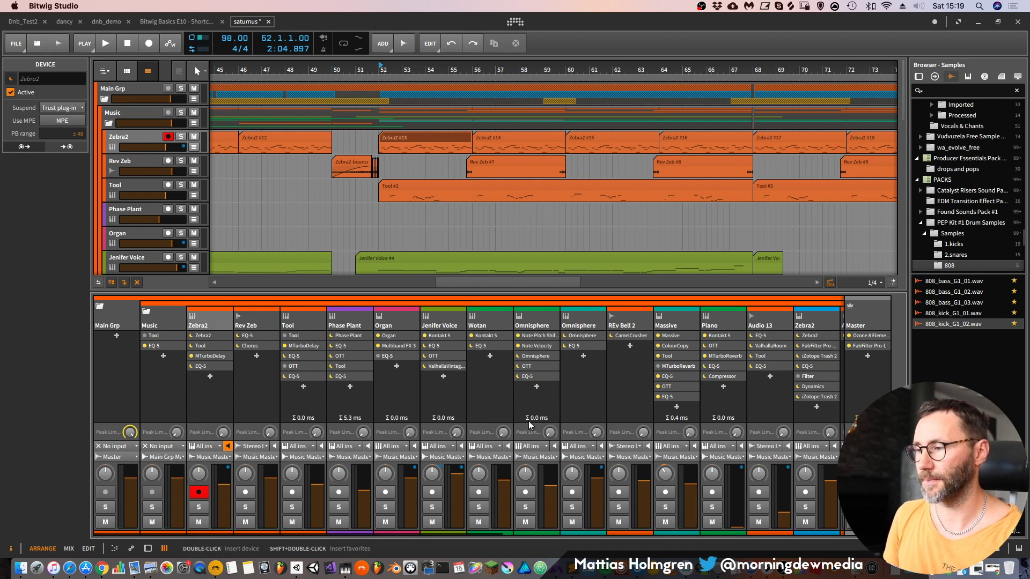
# Toggle the note editor beneath the arranger open and closed, leaving it hidden
pyautogui.click(115, 549)
pyautogui.press('e')
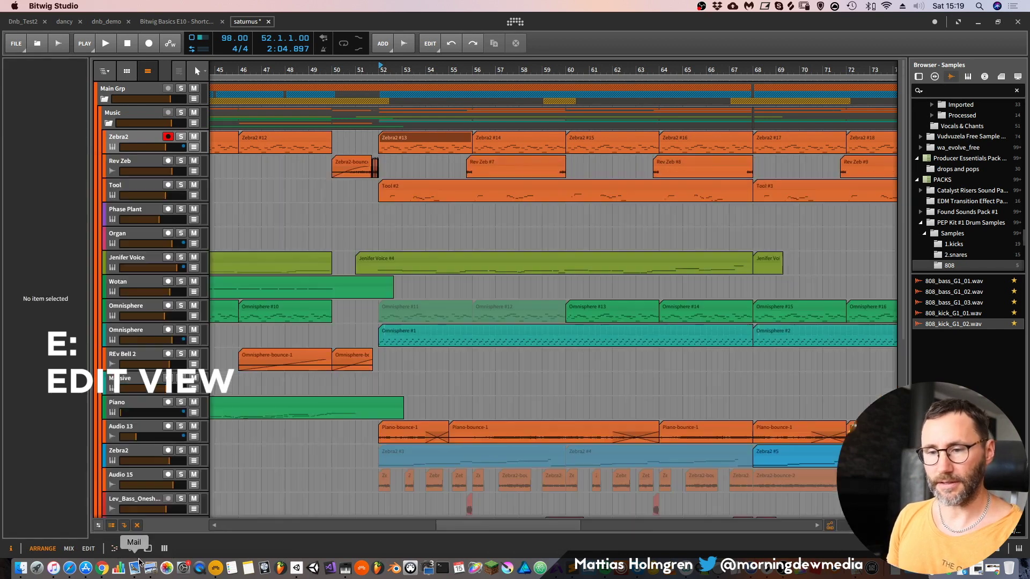
pyautogui.press('e')
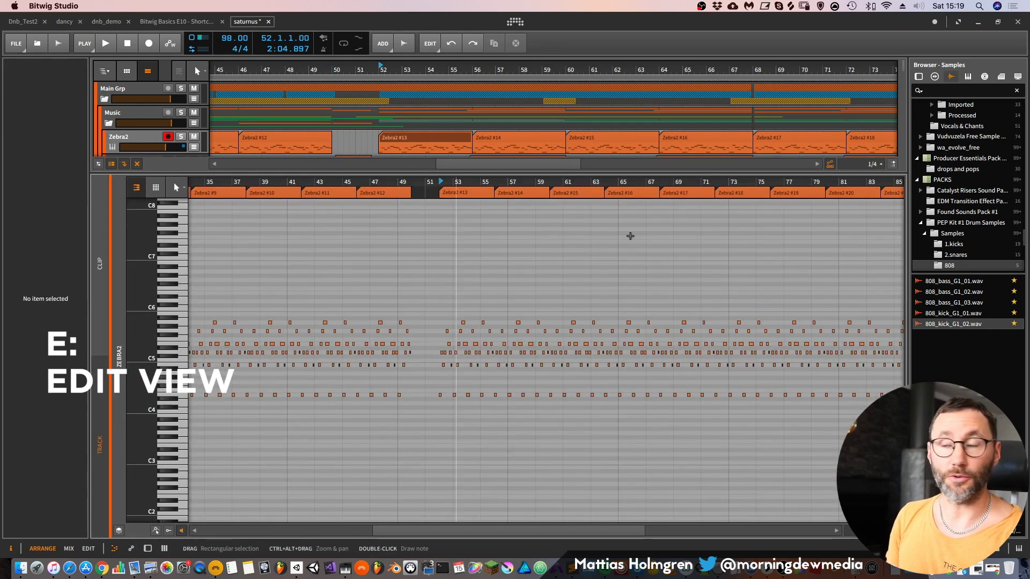
pyautogui.press('e')
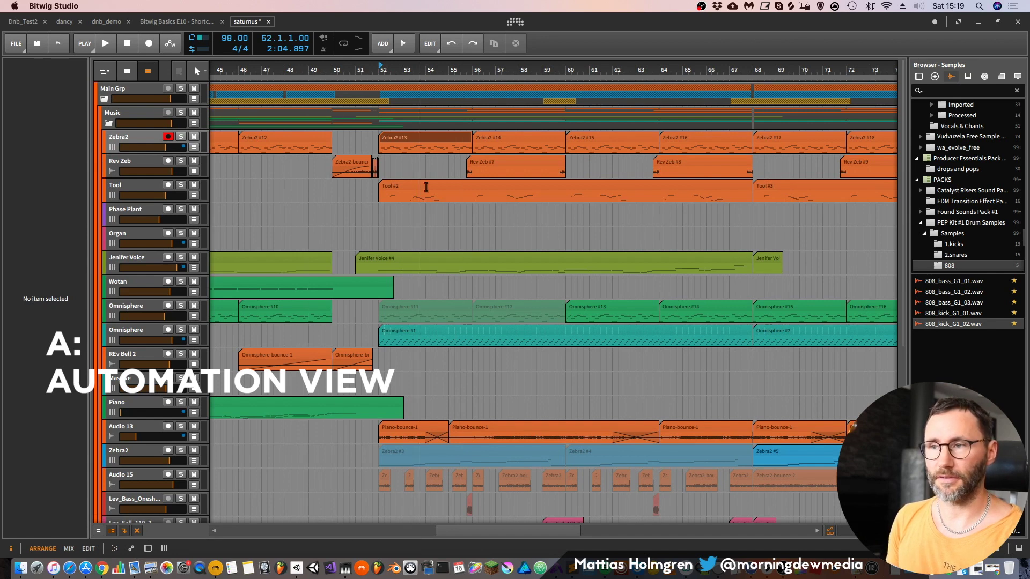
# Open the automation editor for the Zebra2 #13 clip and view its clip automation, returning to the track's volume automation
pyautogui.click(436, 137)
pyautogui.press('a')
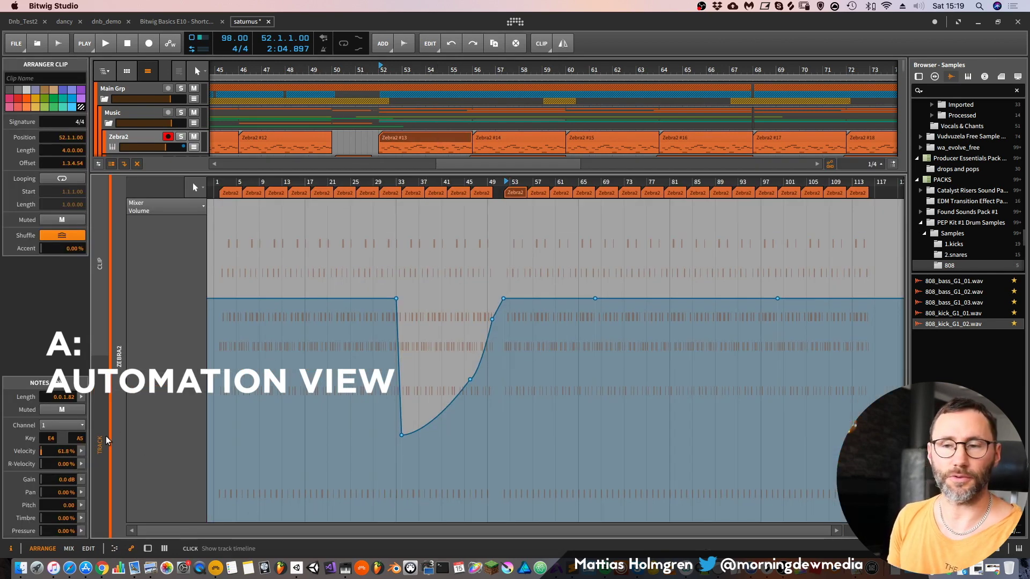
pyautogui.click(101, 266)
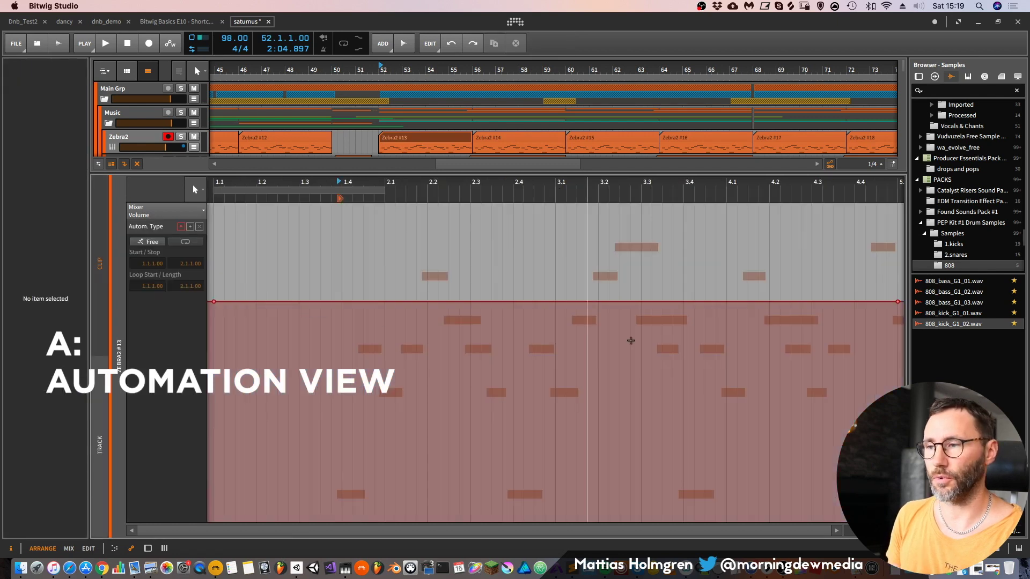
pyautogui.click(101, 431)
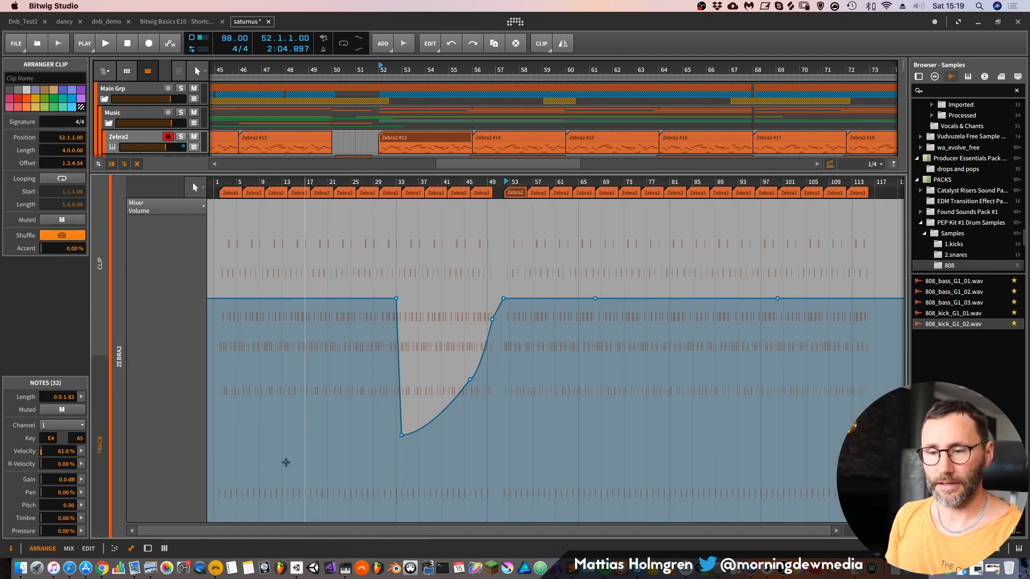
# Toggle the device panel, and cycle the area beneath the arranger through the mixer, device, note editor and automation panels
pyautogui.press('d')
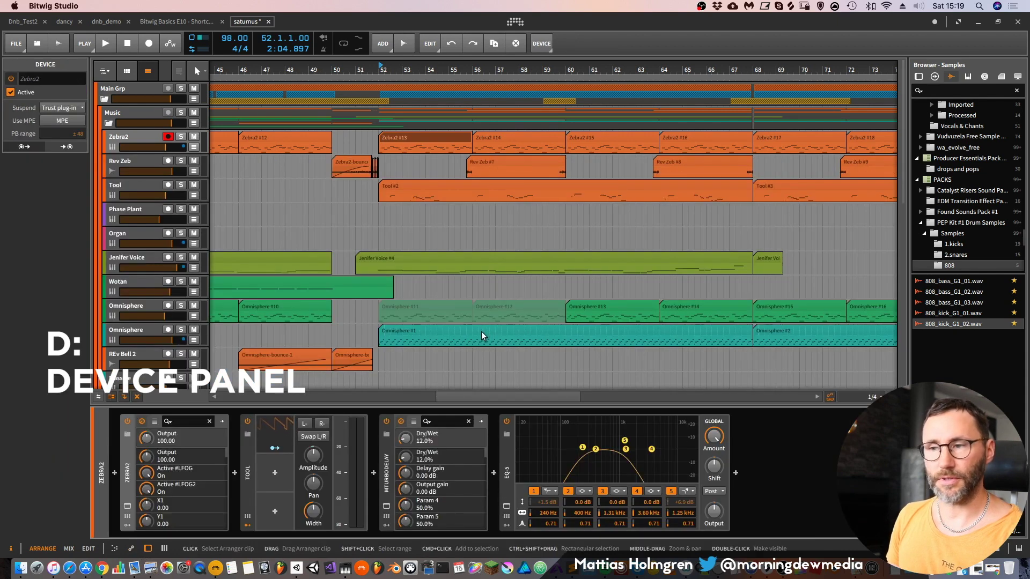
pyautogui.press('d')
pyautogui.press('d')
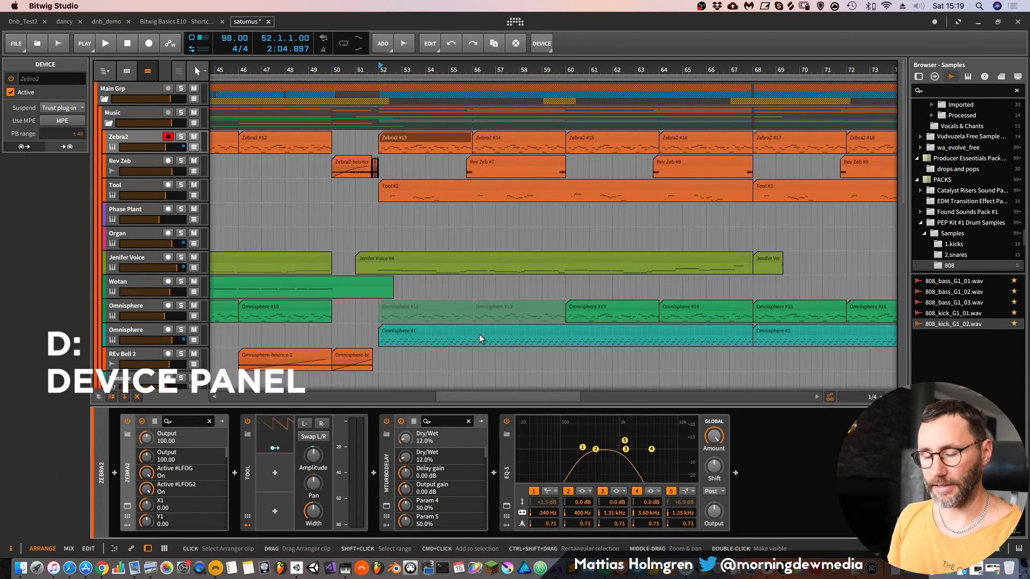
pyautogui.press('m')
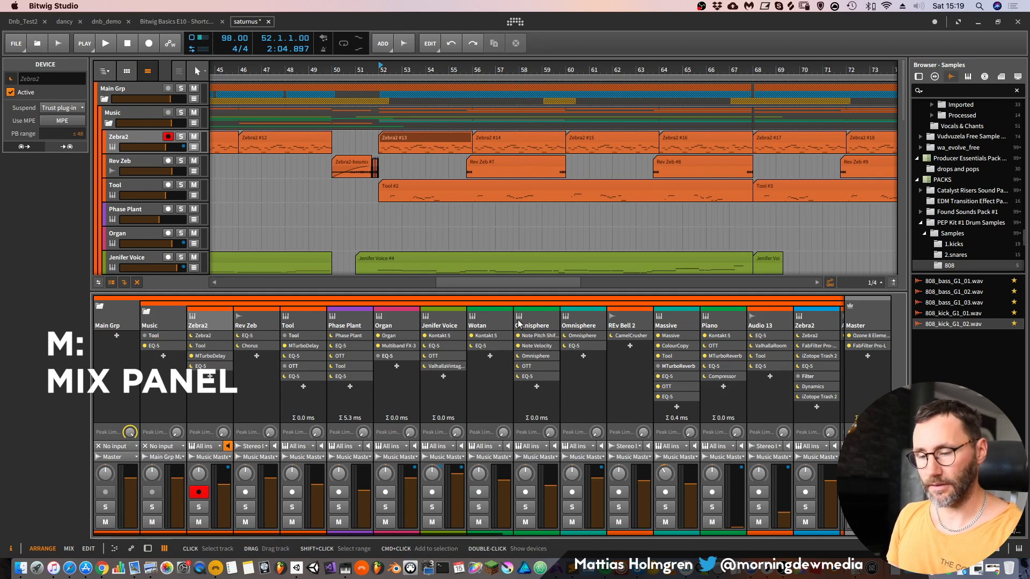
pyautogui.press('d')
pyautogui.press('e')
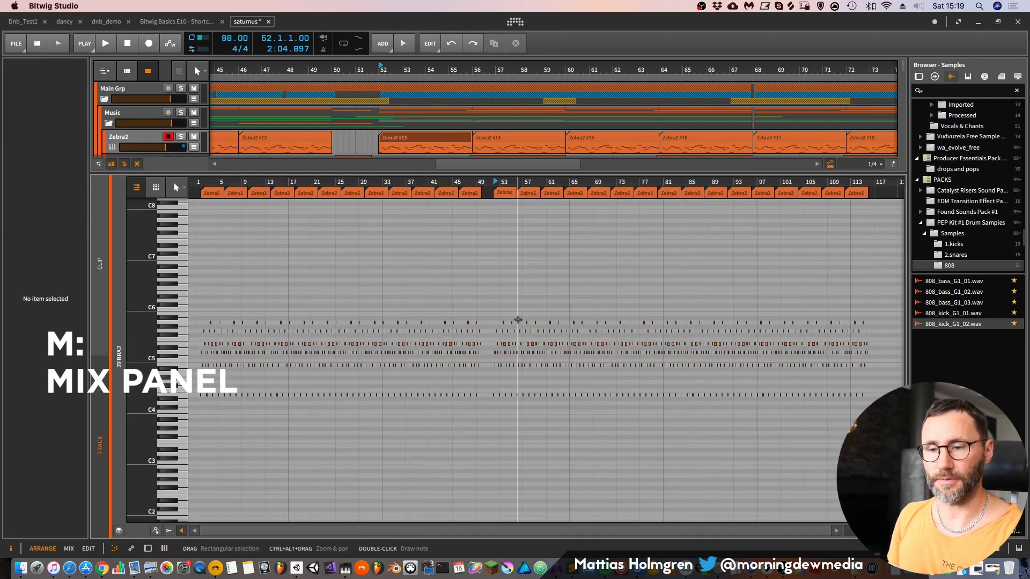
pyautogui.press('a')
# Switch to the Mix layout and narrow the application window so the whole browser panel fits beside the webcam overlay
pyautogui.press('Tab')
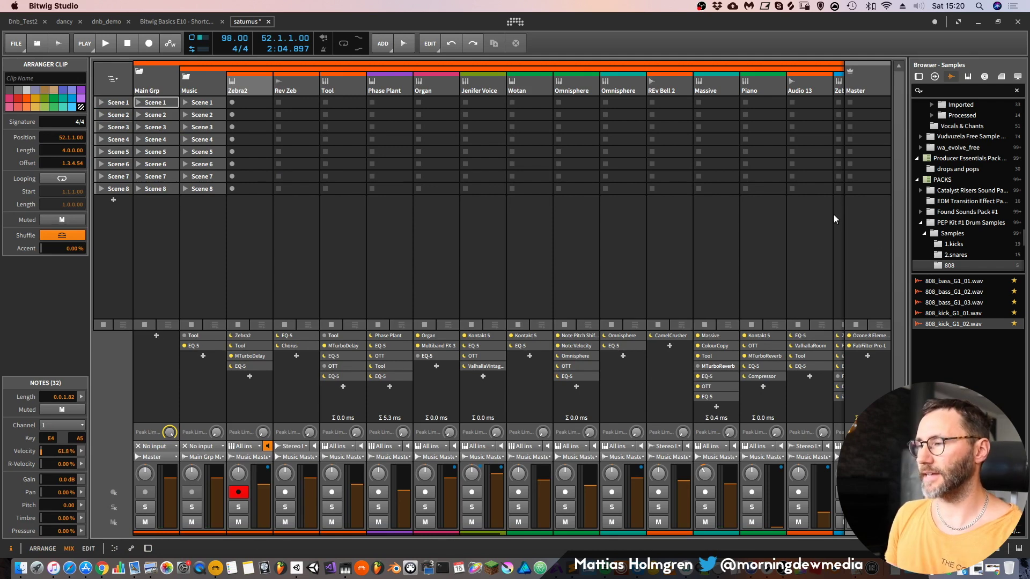
pyautogui.moveTo(1027, 553); pyautogui.dragTo(858, 555)
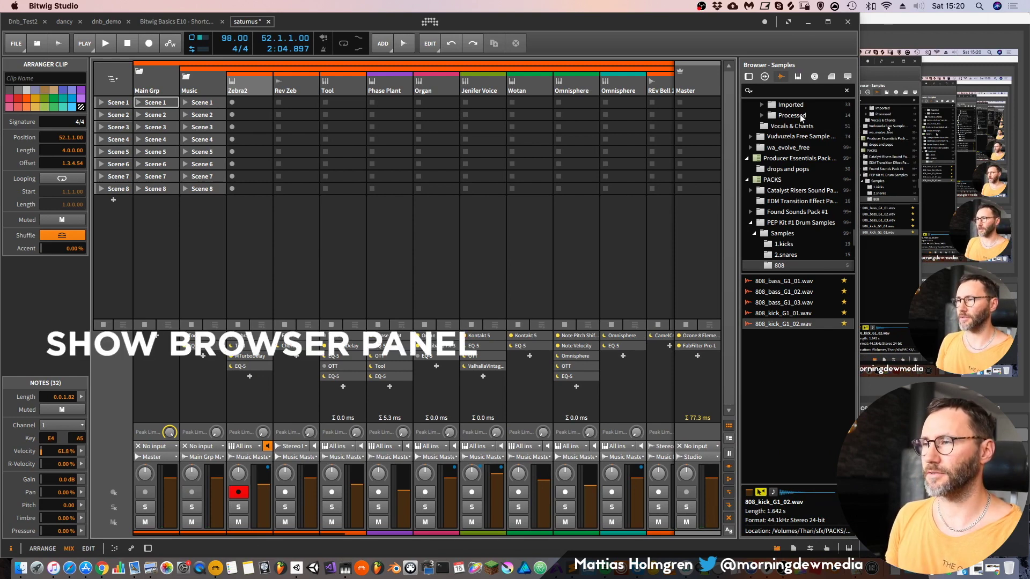
# Toggle the browser panel, and view the project panel's Info, Files and Plug-ins pages, including the plug-in version conflicts
pyautogui.click(776, 549)
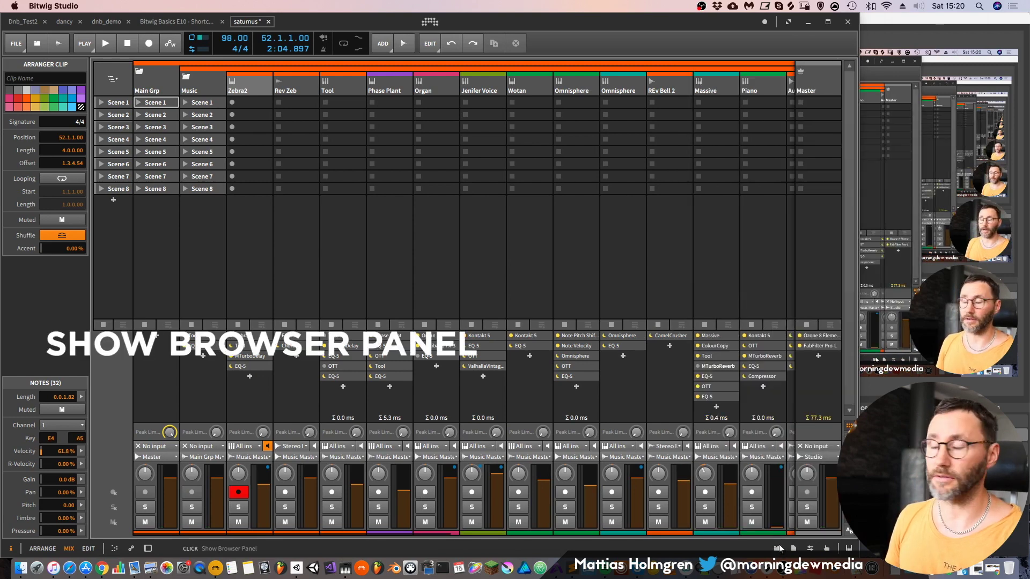
pyautogui.click(778, 548)
pyautogui.click(795, 549)
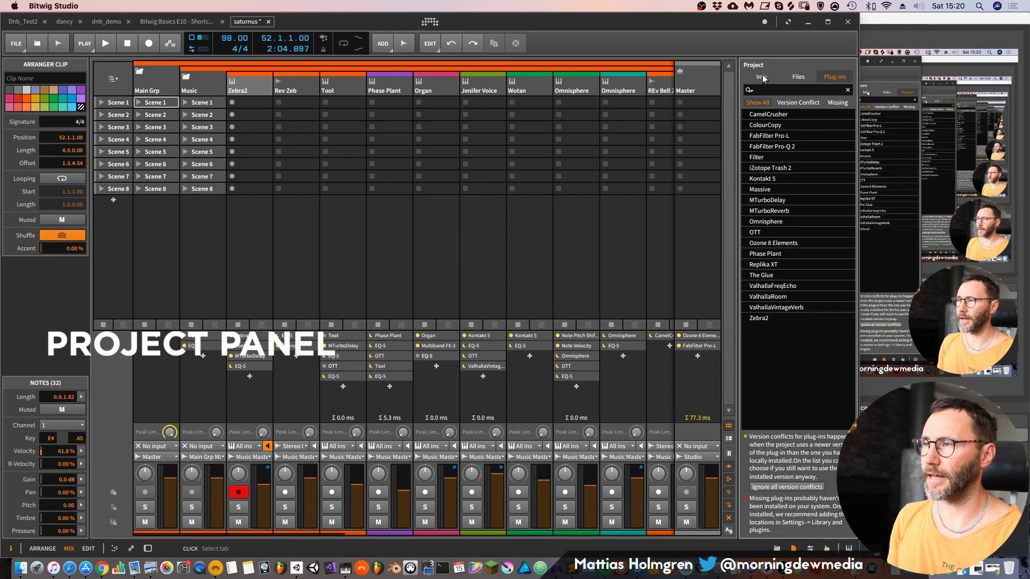
pyautogui.click(763, 77)
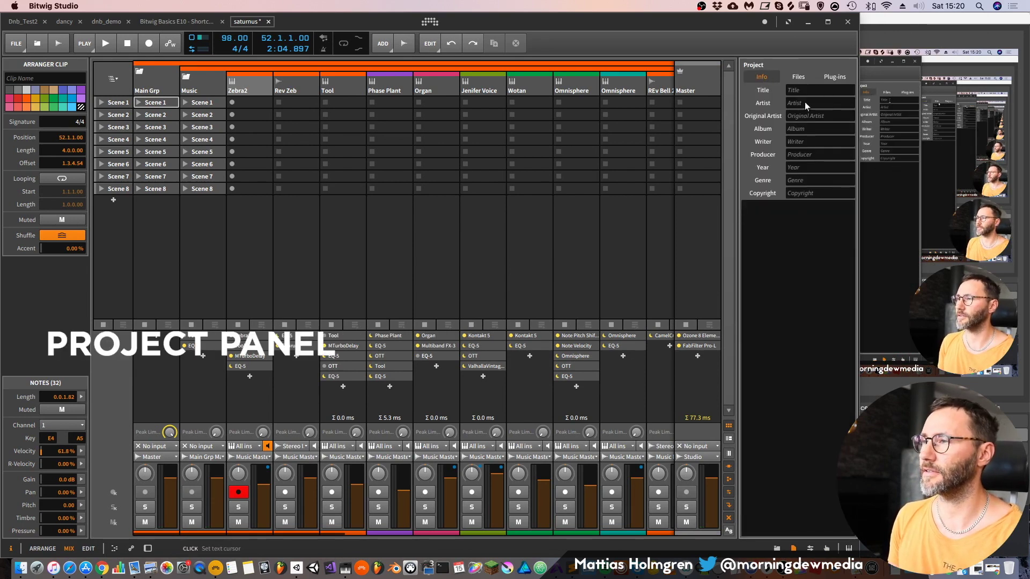
pyautogui.click(803, 76)
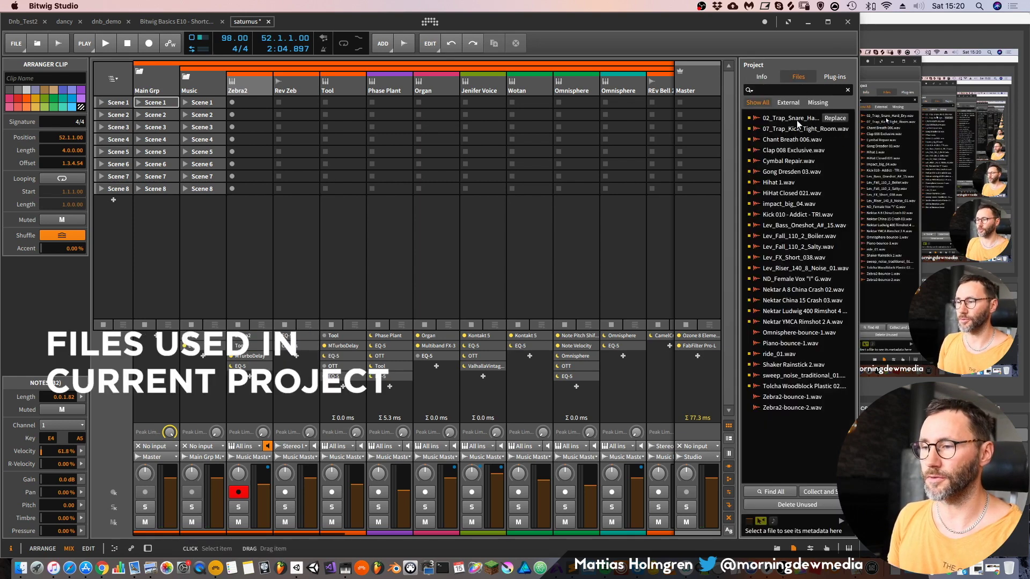
pyautogui.click(837, 77)
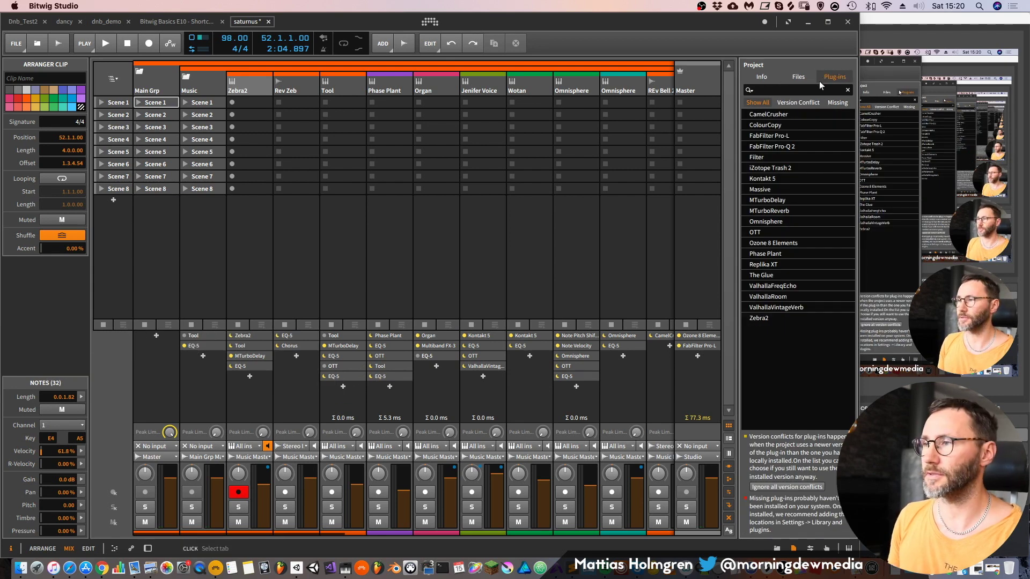
pyautogui.click(799, 102)
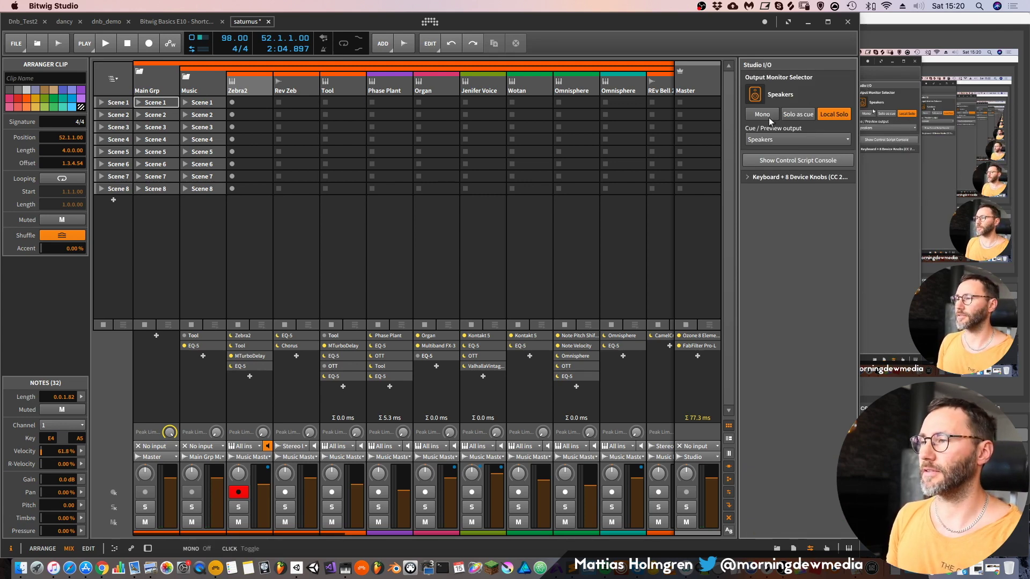
# Show the Mappings panel, return to the Arrange layout with the device panel, and choose MTurboDelay's on/off switch for controller mapping
pyautogui.click(827, 549)
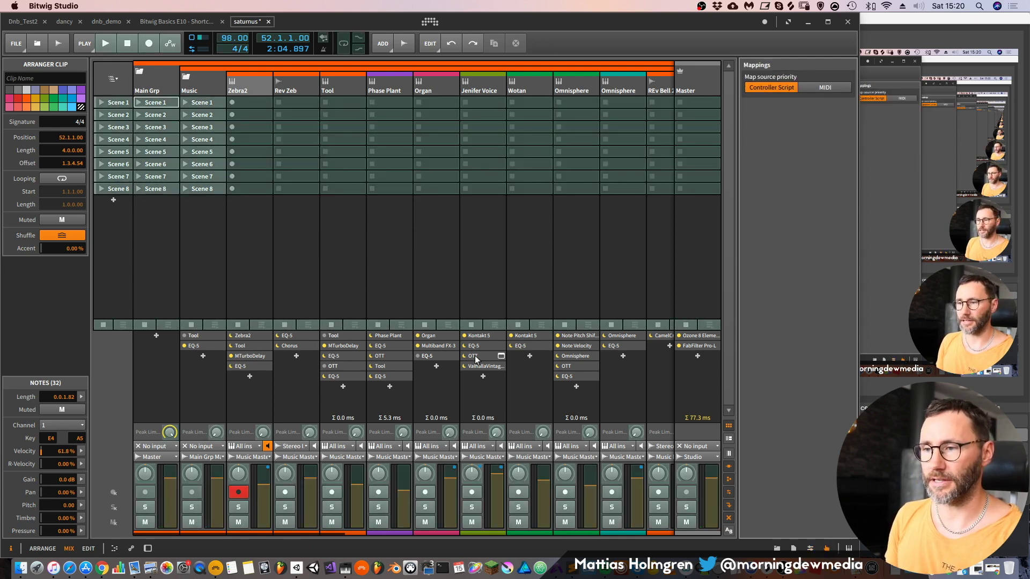
pyautogui.hotkey('alt', '3')
pyautogui.hotkey('alt', '1')
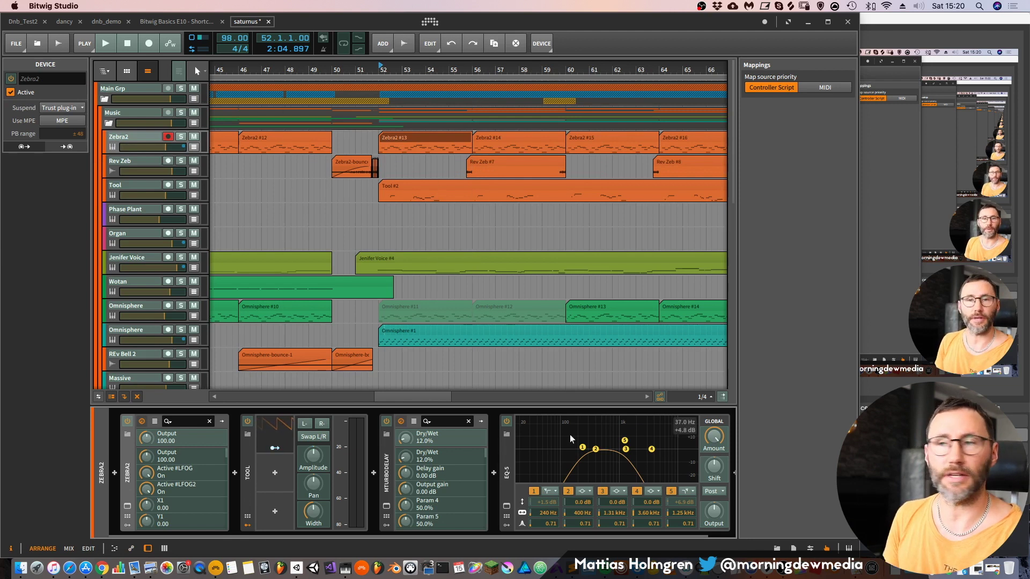
pyautogui.click(386, 423)
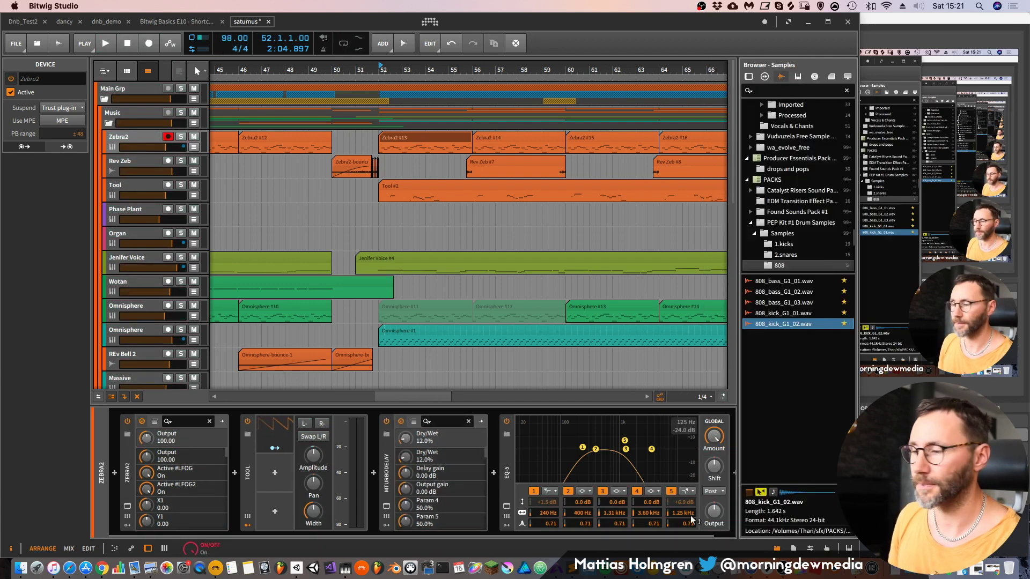
# Delete the controller mapping of MTurboDelay's On/Off switch and show the browser panel again
pyautogui.click(811, 548)
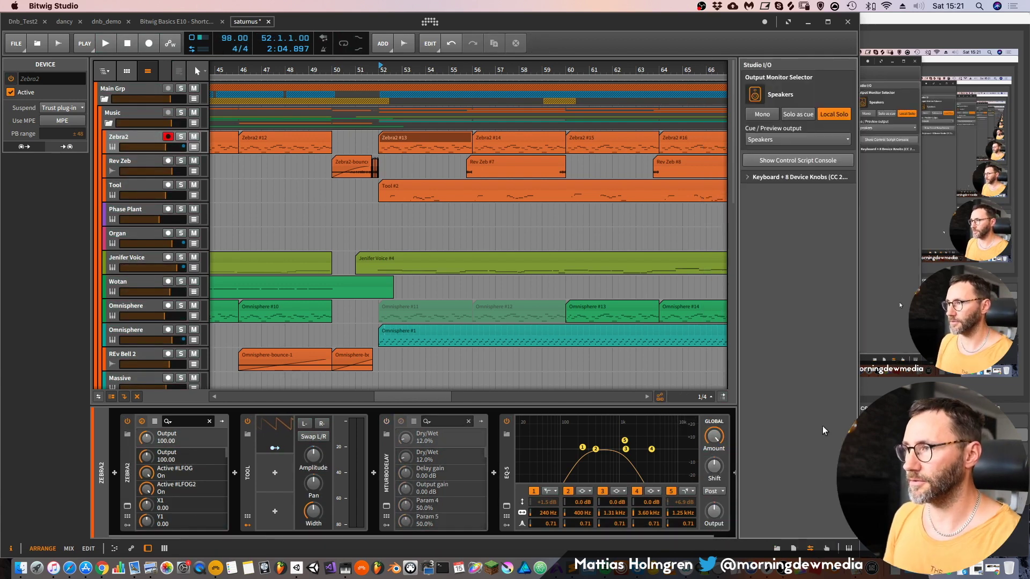
pyautogui.click(827, 548)
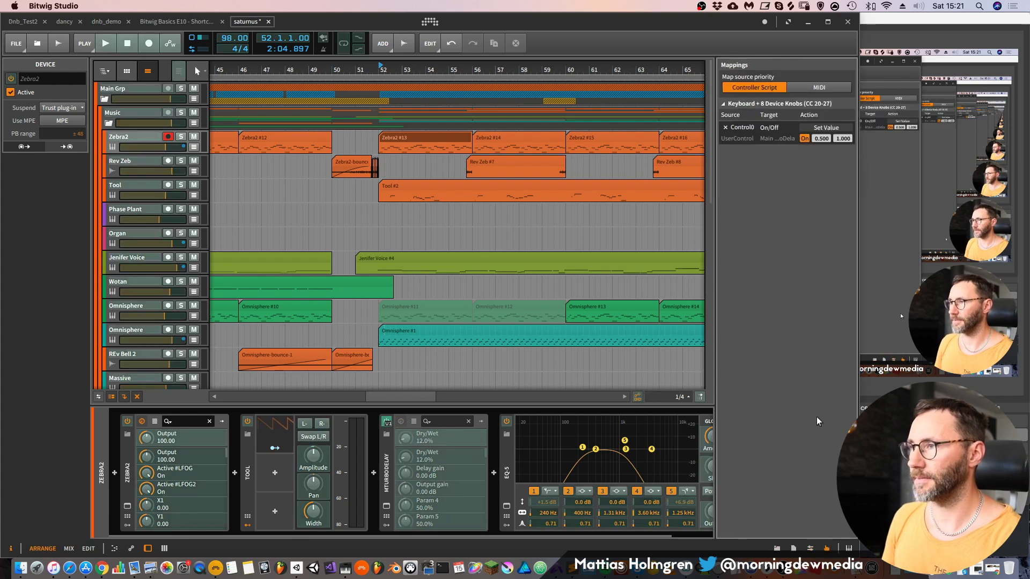
pyautogui.click(726, 128)
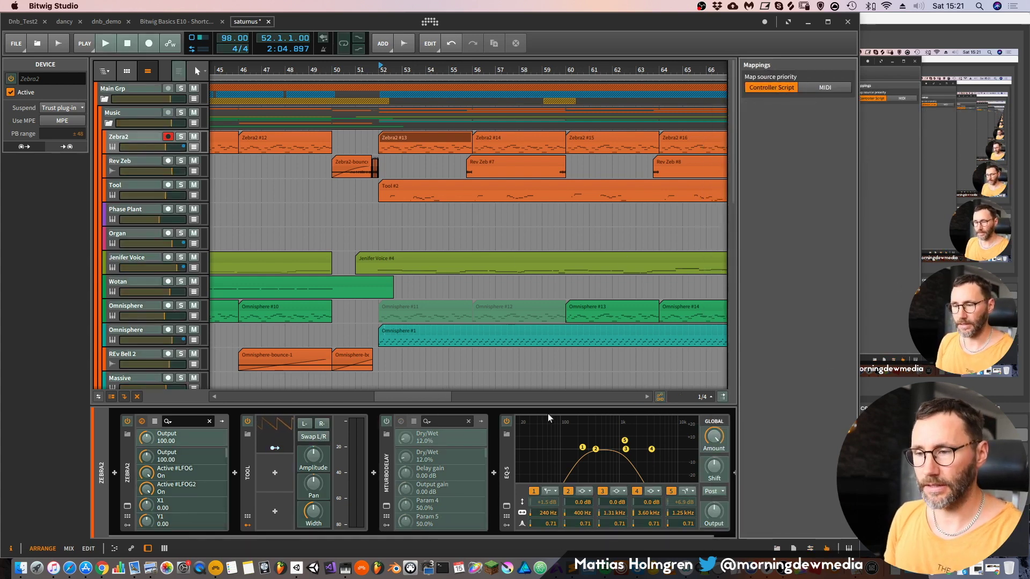
pyautogui.click(777, 548)
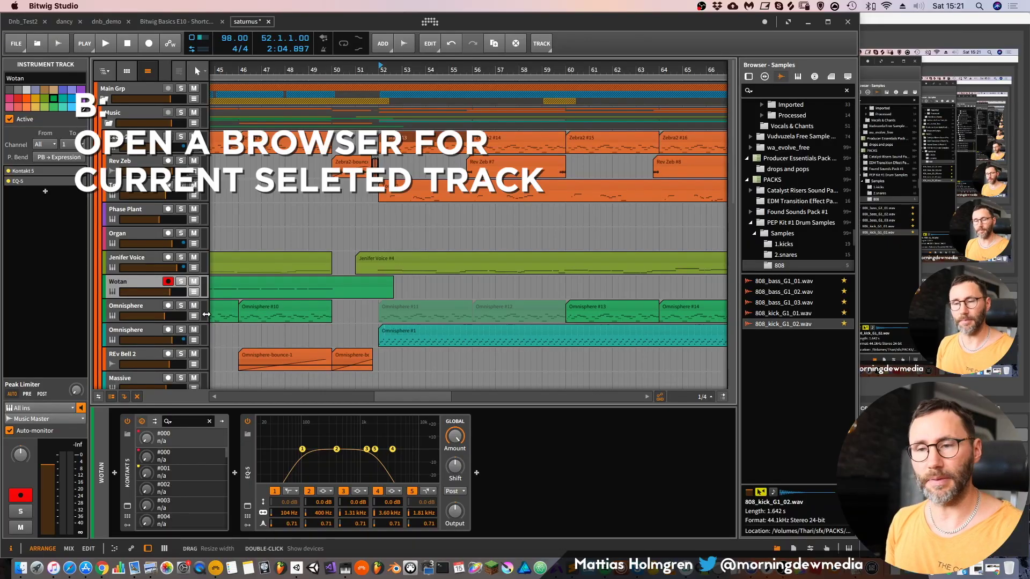
# Insert the Amp device at the end of the Wotan track's device chain and delete it again
pyautogui.press('b')
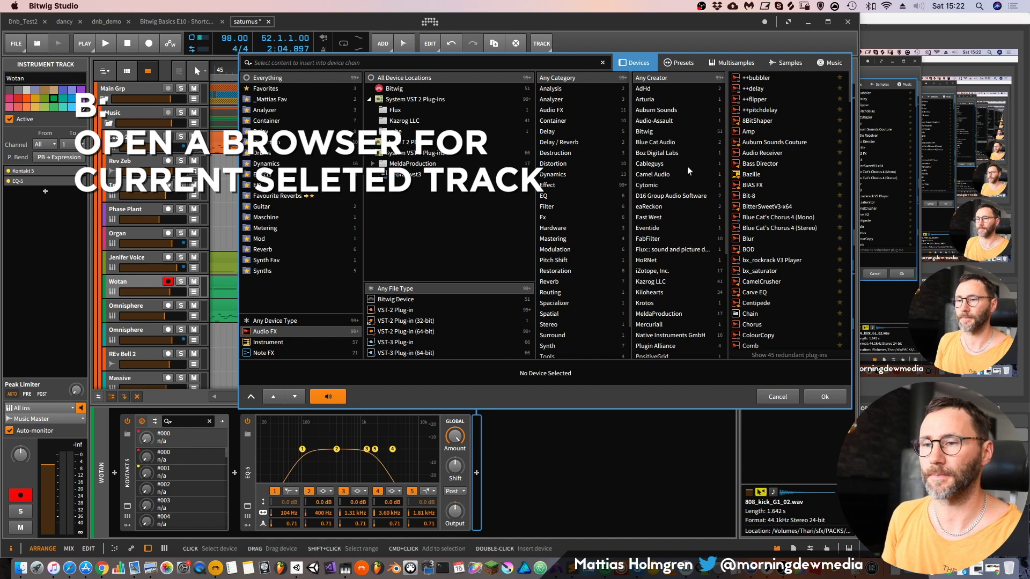
pyautogui.click(776, 398)
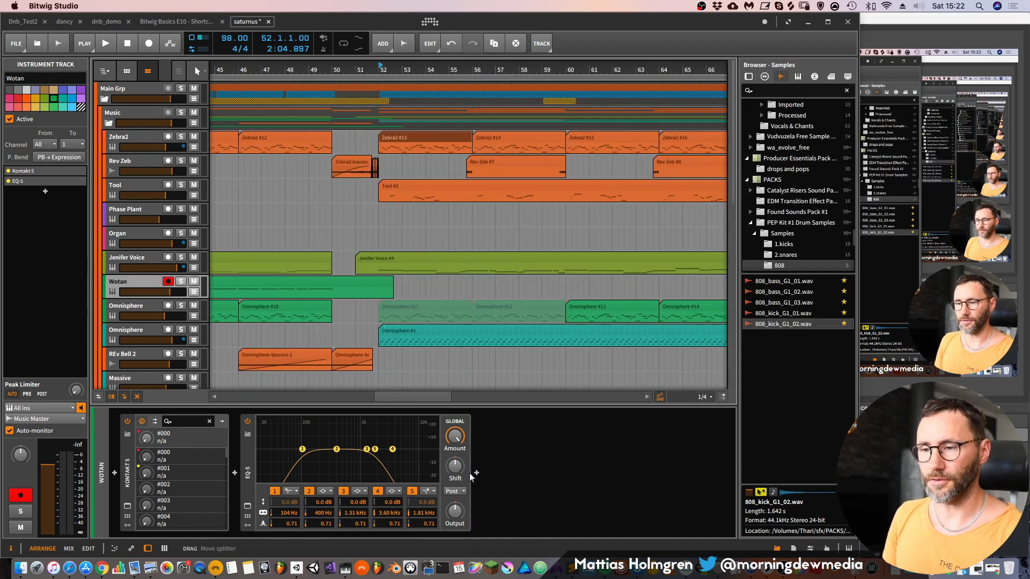
pyautogui.press('b')
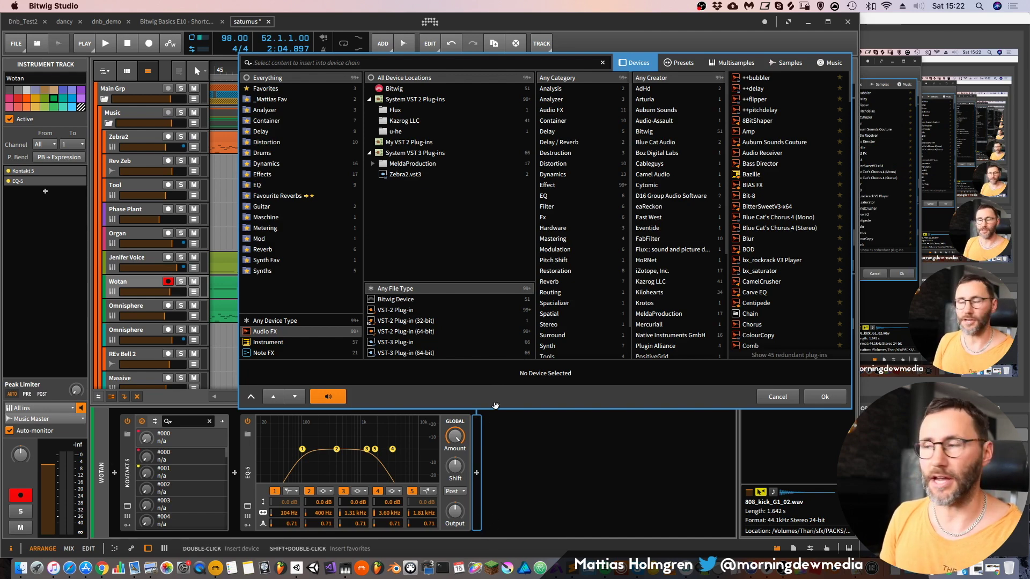
pyautogui.click(759, 132)
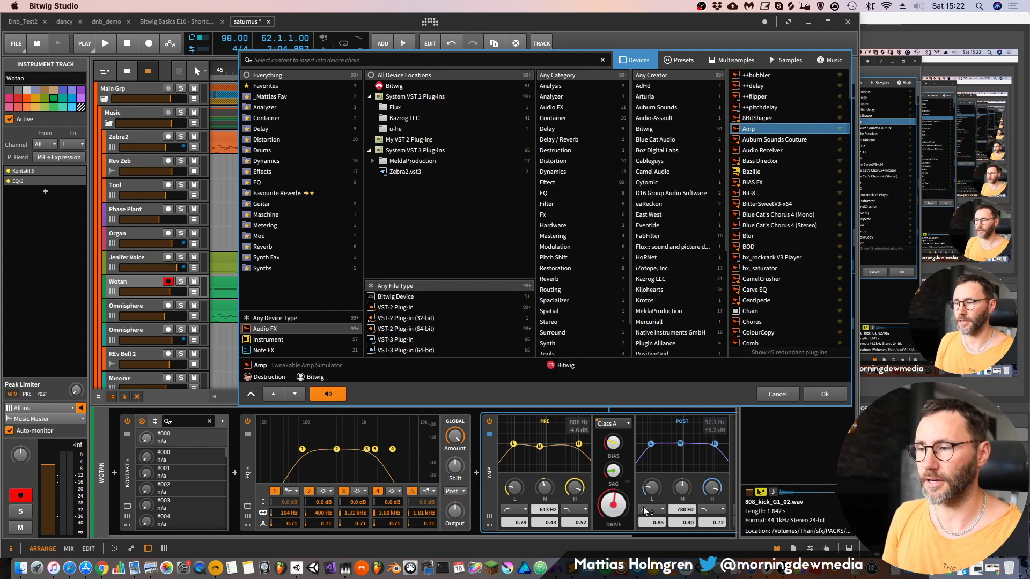
pyautogui.click(825, 394)
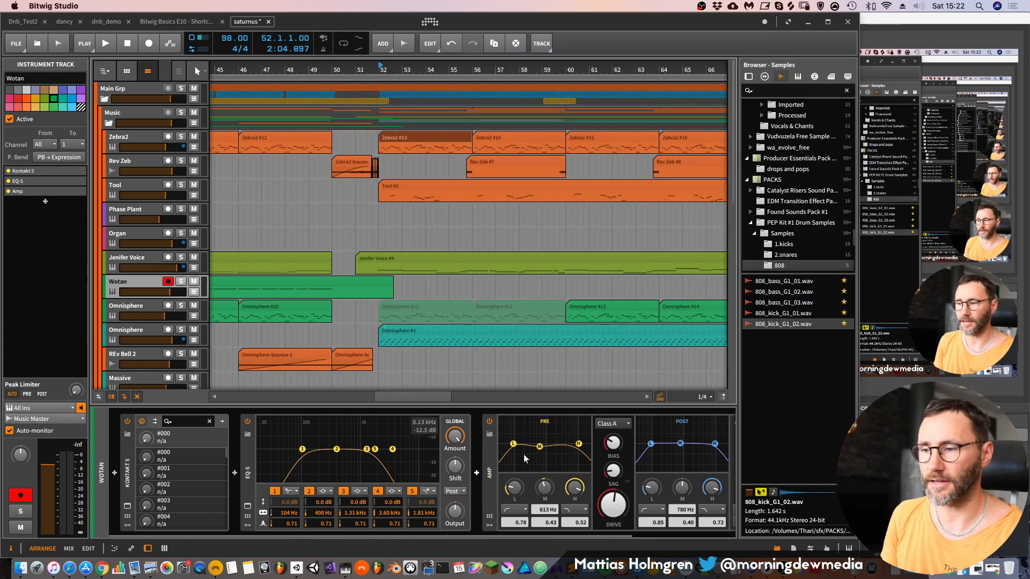
pyautogui.click(494, 479)
pyautogui.press('Delete')
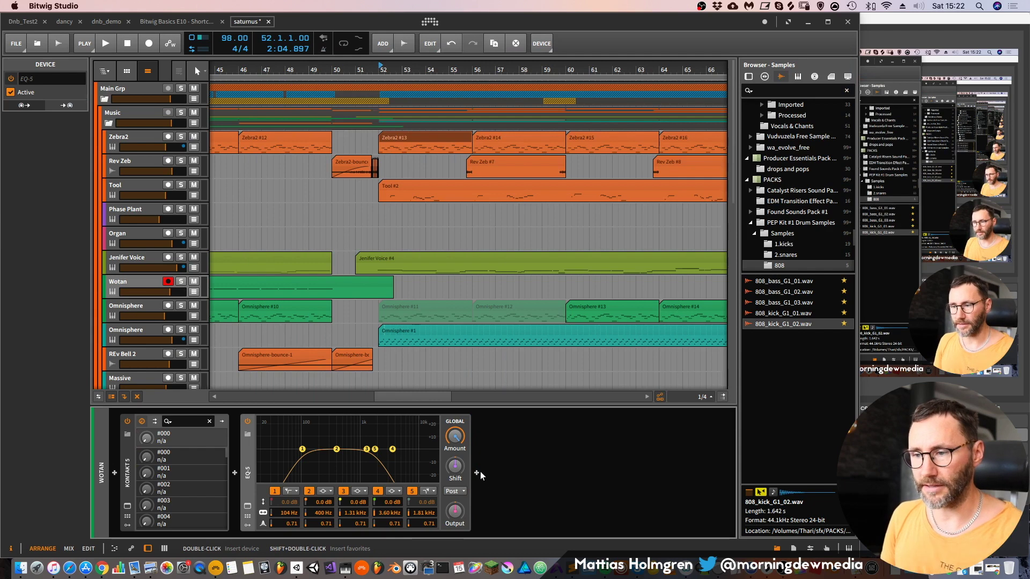
# Open the device browser for the Wotan track's EQ-5 and create a new collection named "My Reverbs"
pyautogui.press('b')
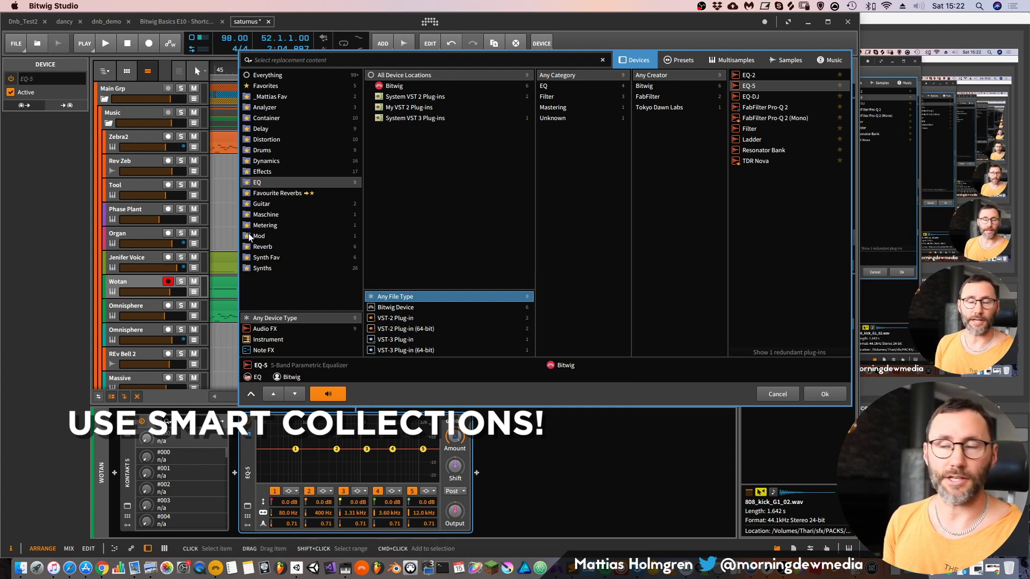
pyautogui.click(289, 77)
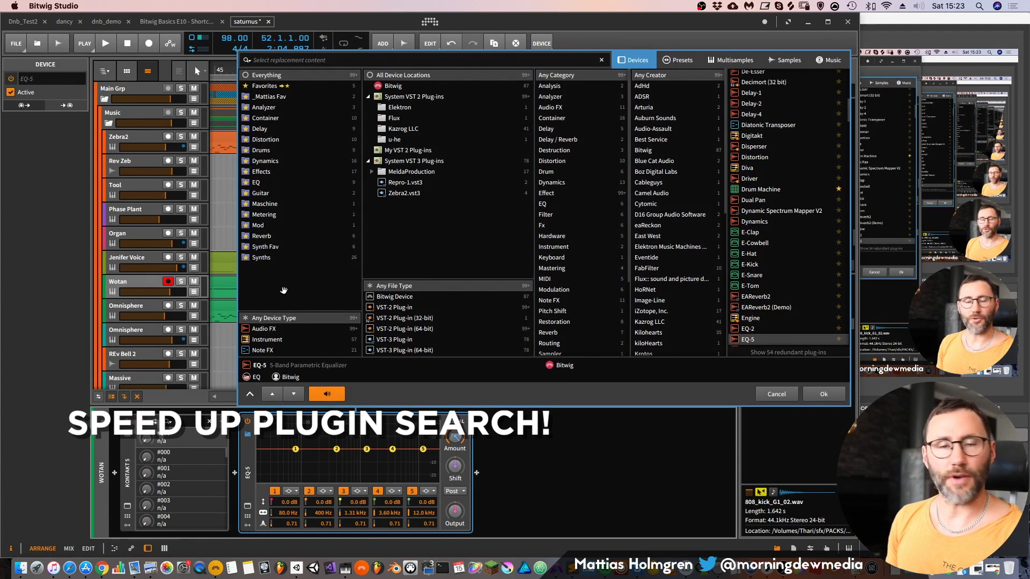
pyautogui.rightClick(287, 286)
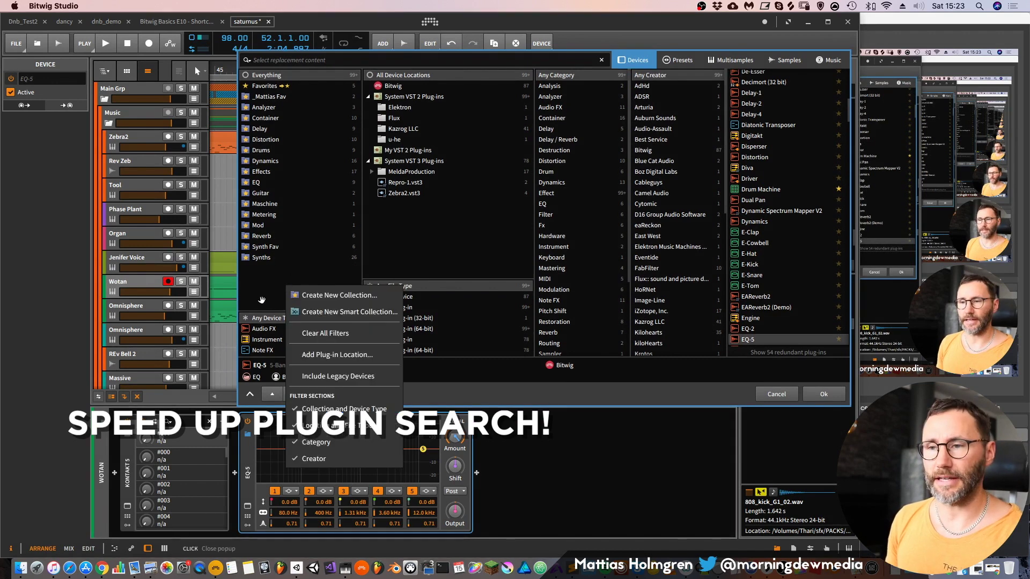
pyautogui.click(332, 296)
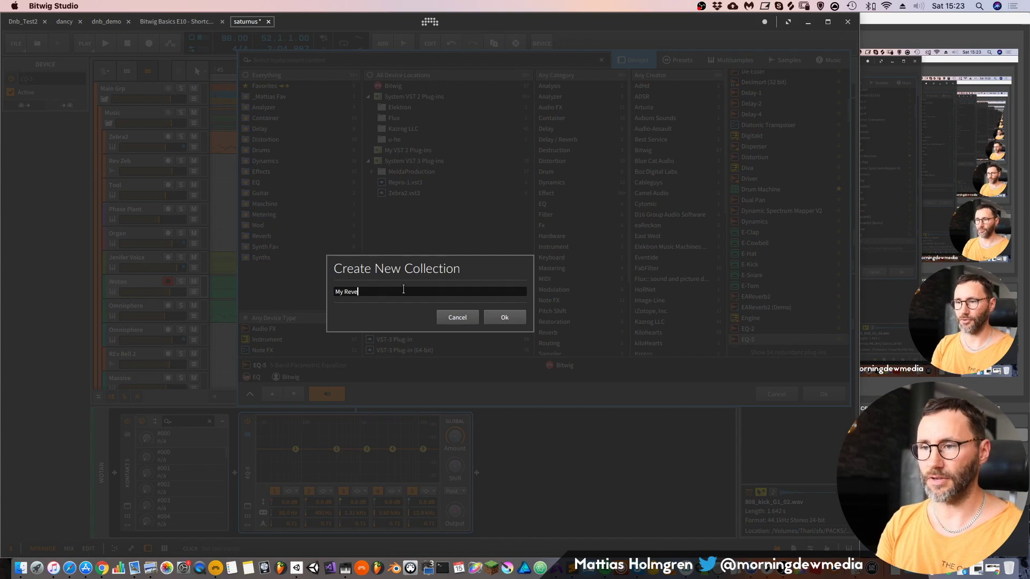
pyautogui.write('My Reverbs')
pyautogui.click(510, 319)
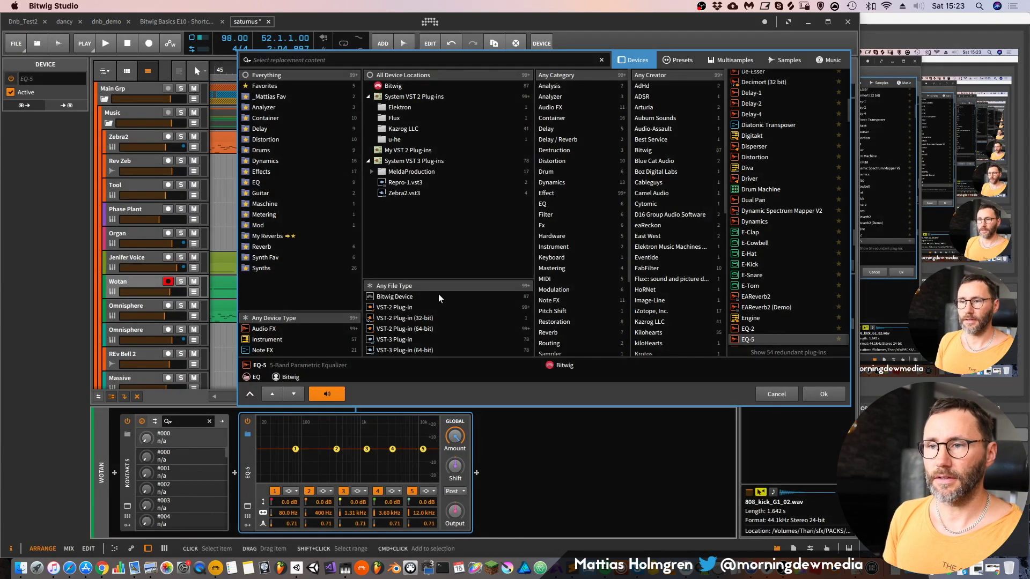
# Filter all devices by Valhalla DSP, LLC, add ValhallaRoom_x64 to the My Reverbs collection, view it there and cancel the device browser
pyautogui.click(267, 237)
pyautogui.click(276, 75)
pyautogui.scroll(-5, 653, 290)
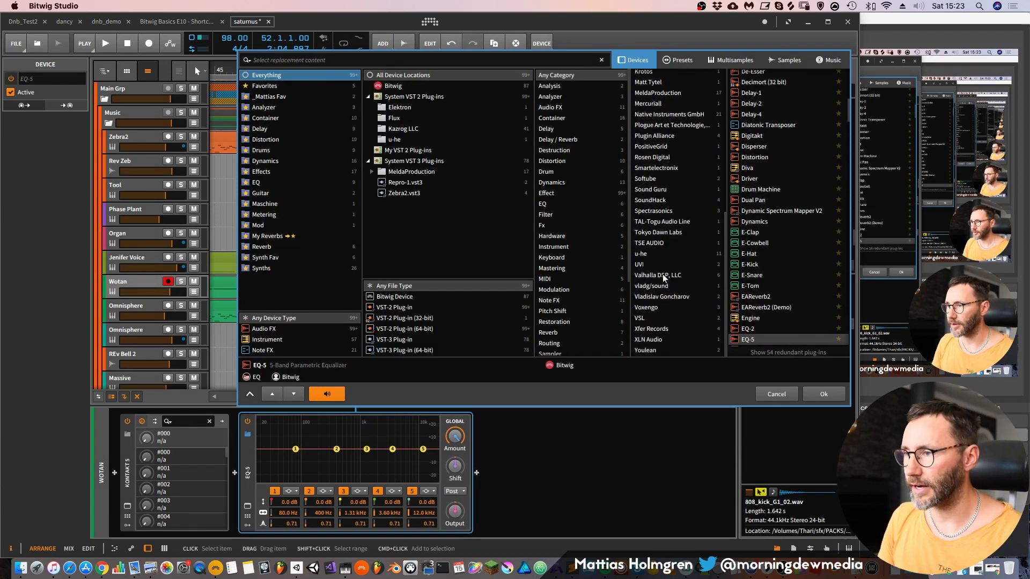
pyautogui.click(660, 275)
pyautogui.click(767, 95)
pyautogui.moveTo(760, 98); pyautogui.dragTo(700, 96)
pyautogui.moveTo(397, 190); pyautogui.dragTo(271, 239)
pyautogui.click(272, 237)
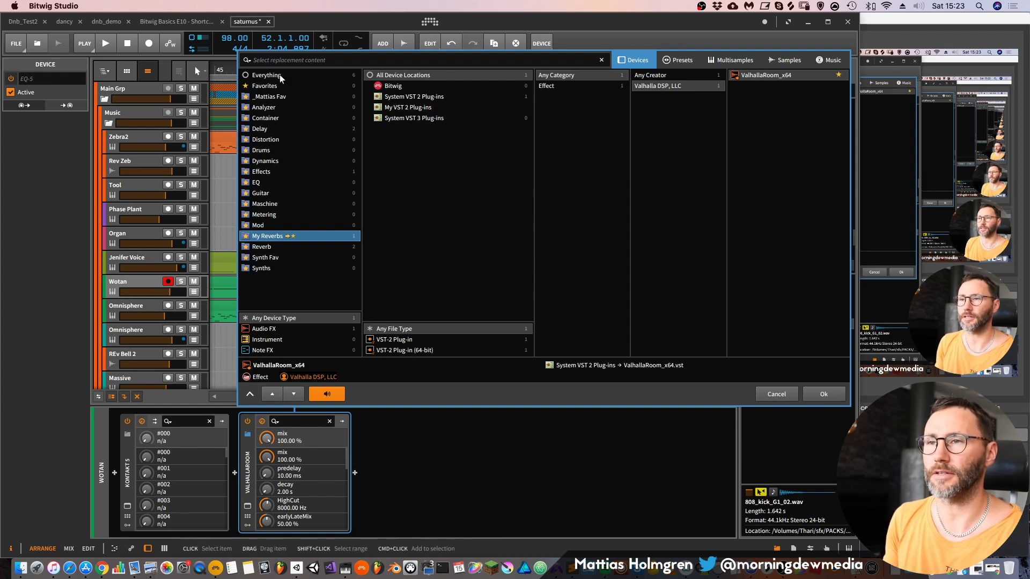
pyautogui.click(778, 392)
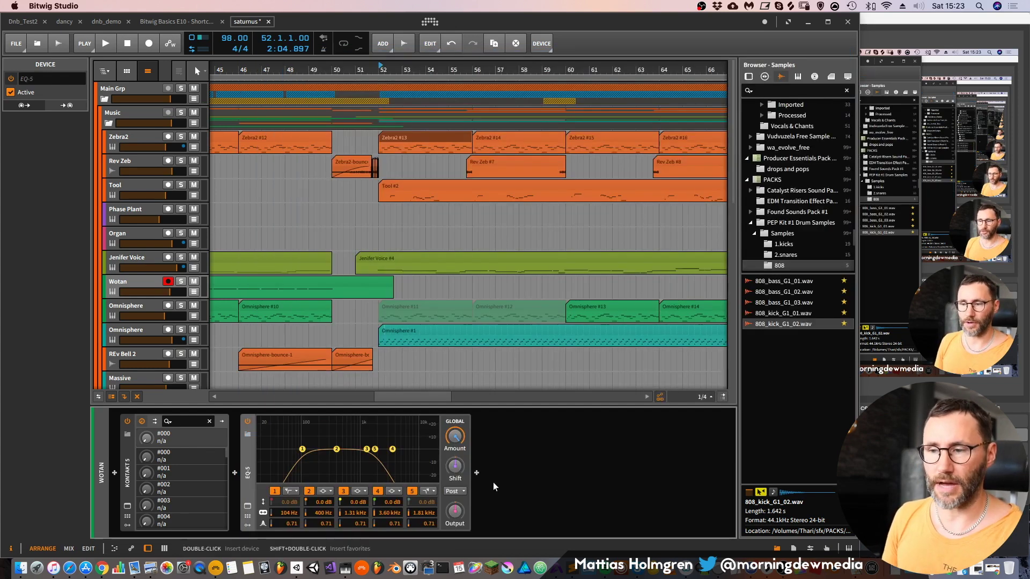
# Replace the Wotan track's EQ-5 with ValhallaRoom_x64 from the My Reverbs collection in the device browser
pyautogui.press('b')
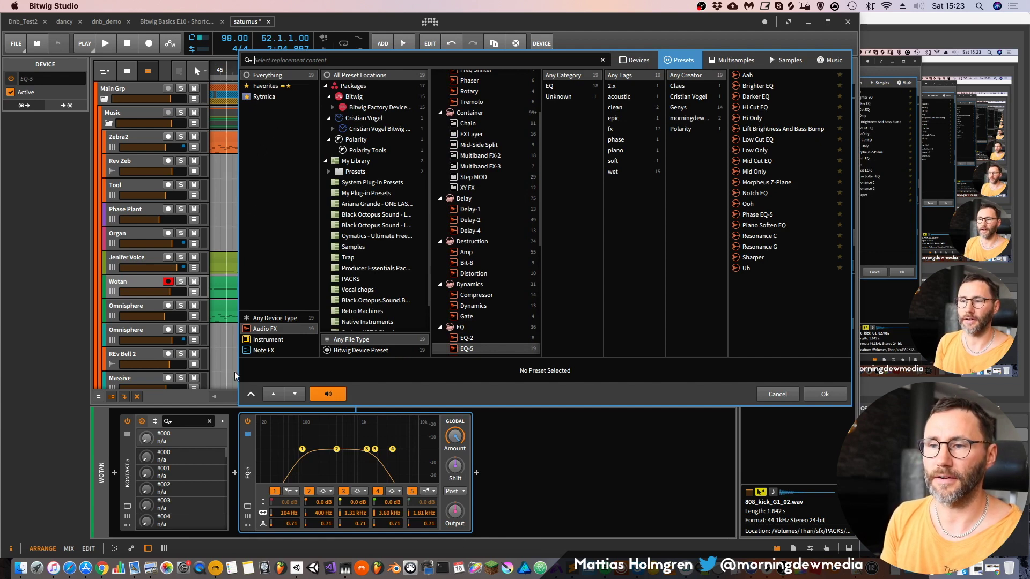
pyautogui.click(275, 316)
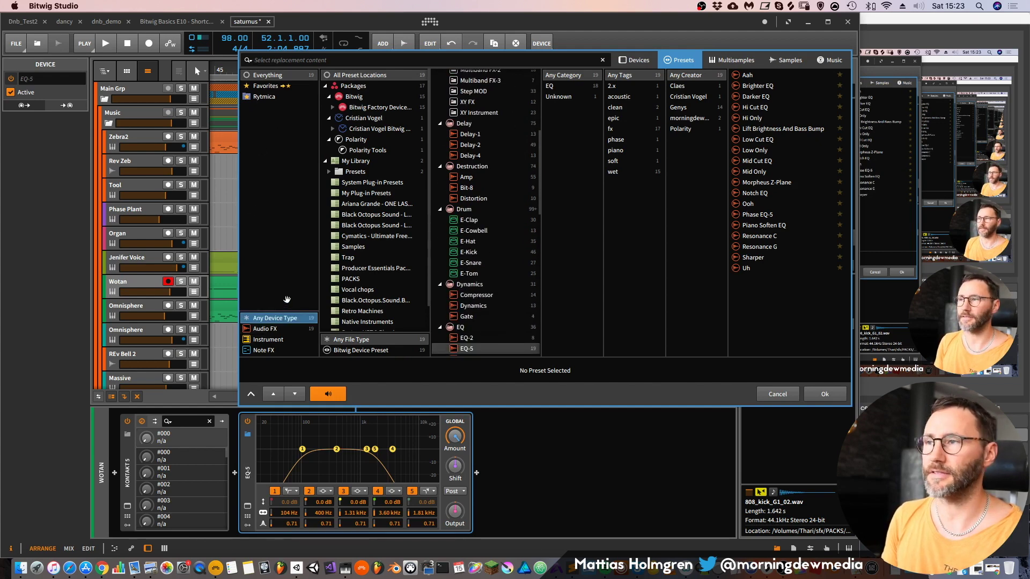
pyautogui.click(639, 60)
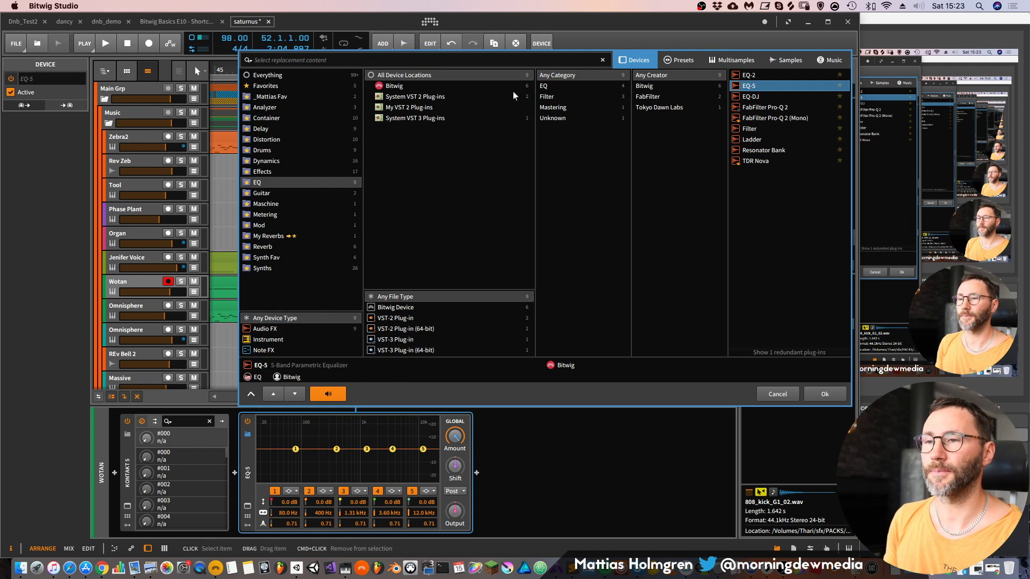
pyautogui.click(279, 236)
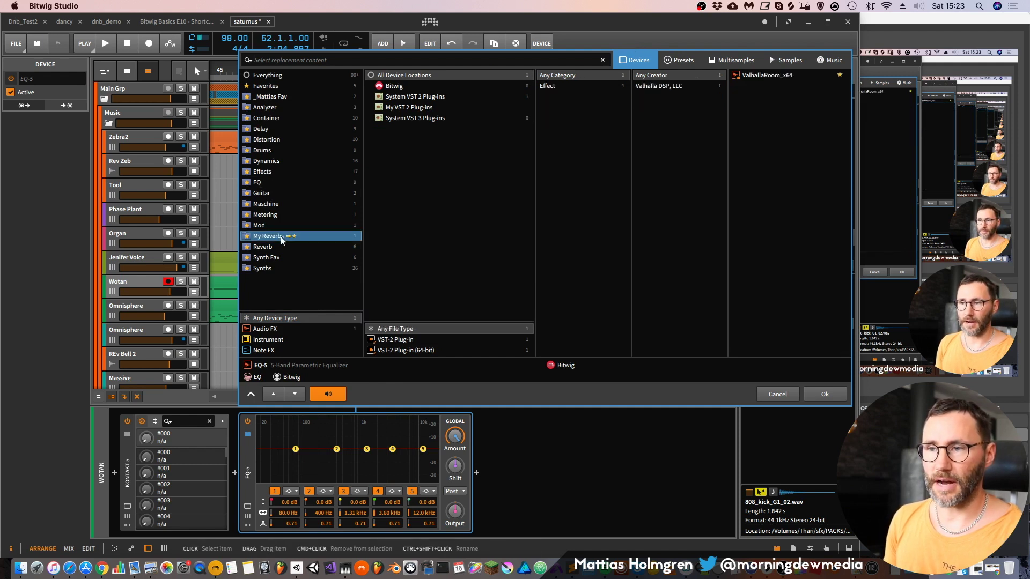
pyautogui.click(282, 225)
pyautogui.click(273, 236)
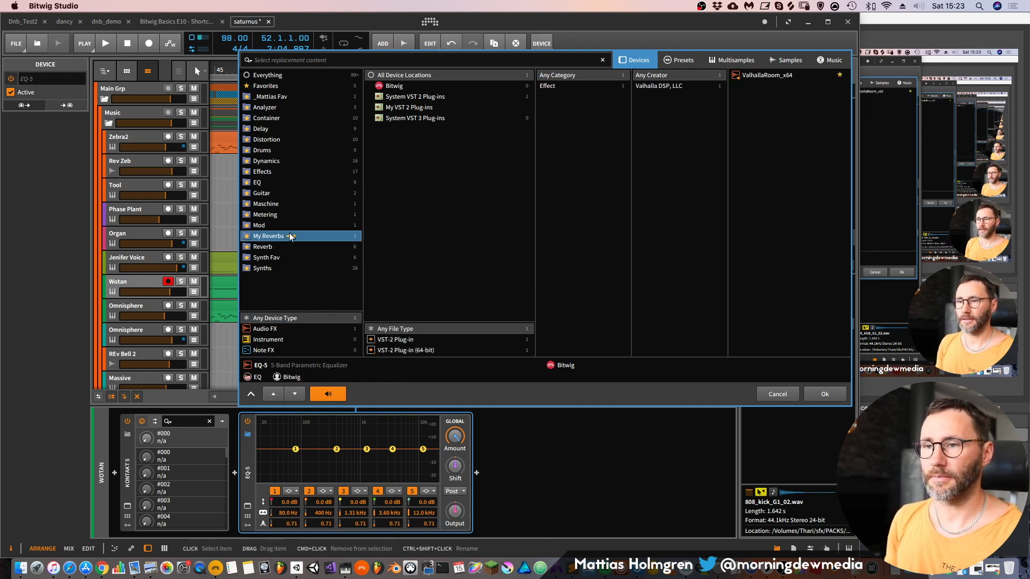
pyautogui.click(765, 75)
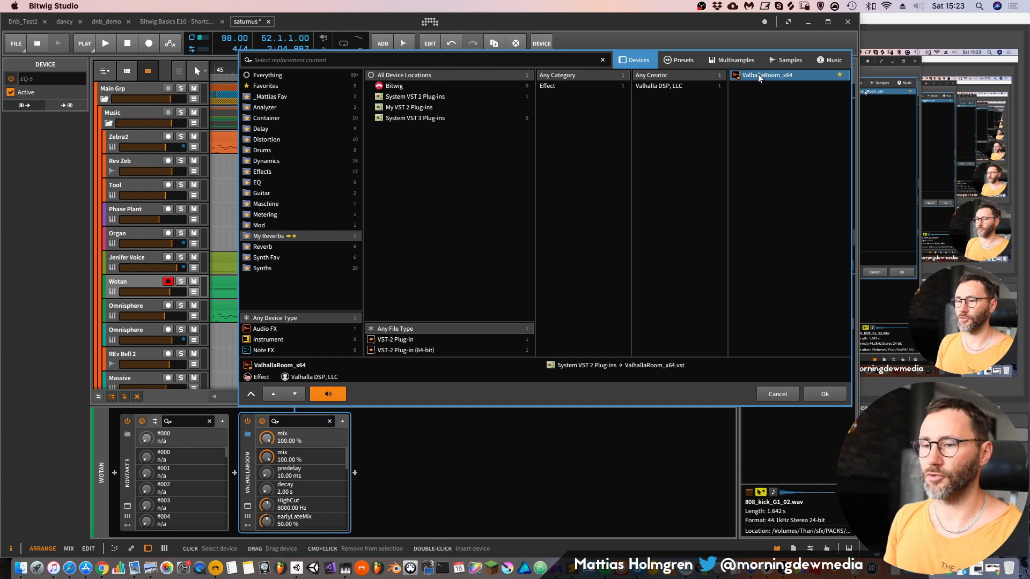
pyautogui.click(819, 394)
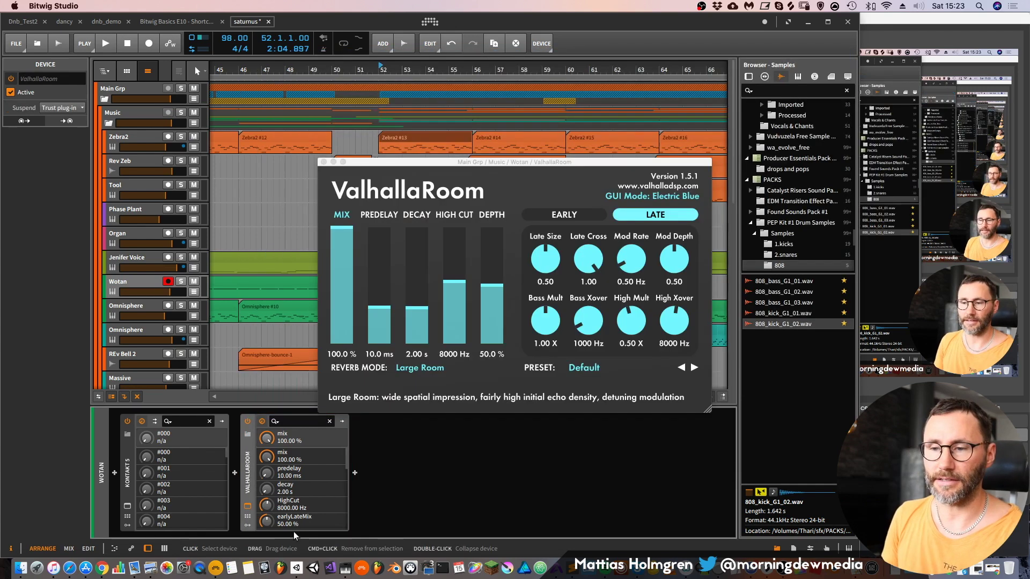
pyautogui.moveTo(328, 162); pyautogui.dragTo(325, 161)
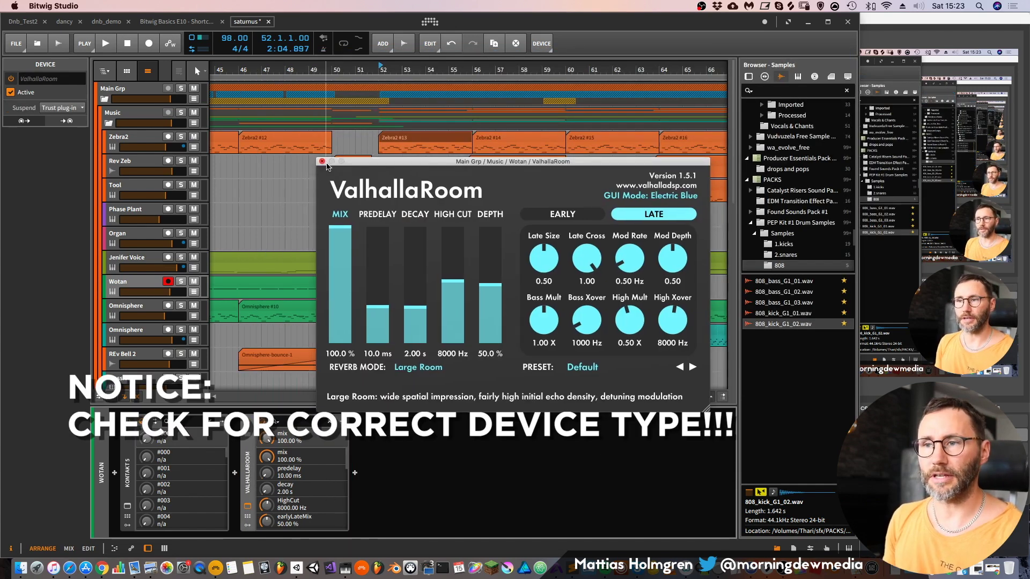
# Close the ValhallaRoom window, open the replacement browser for that device and filter the My Reverbs devices by Note FX
pyautogui.click(322, 162)
pyautogui.press('b')
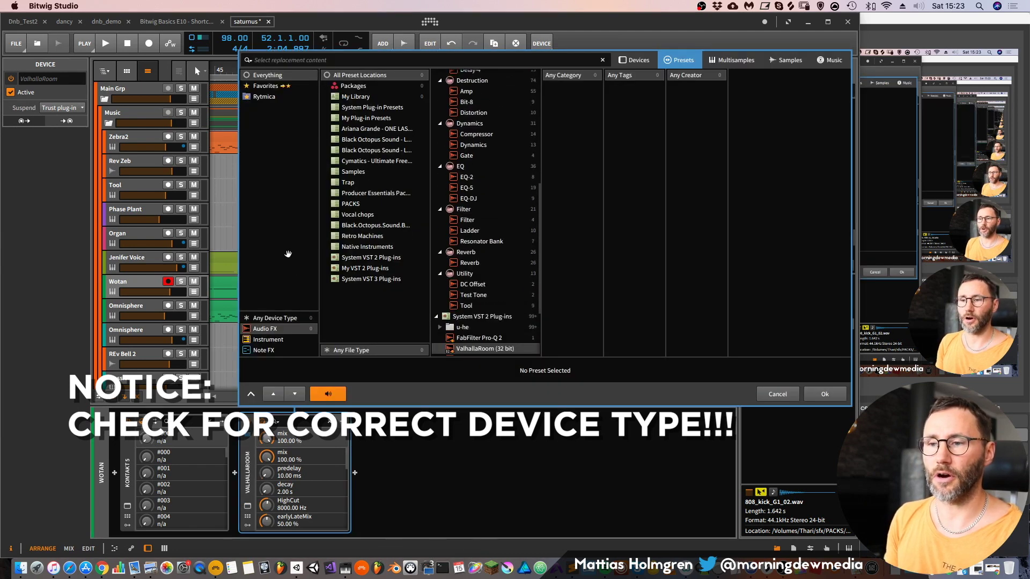
pyautogui.click(636, 60)
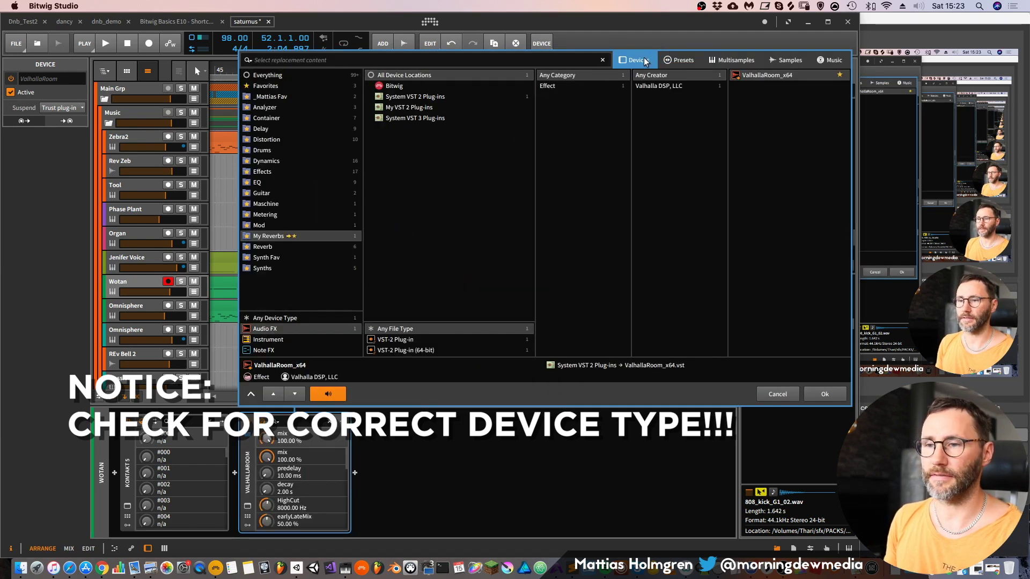
pyautogui.click(282, 318)
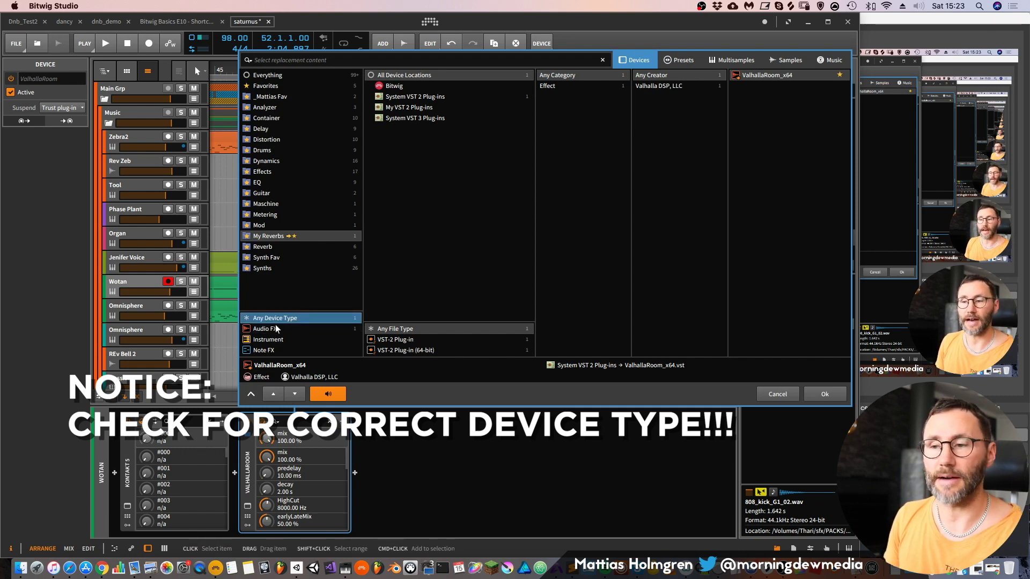
pyautogui.click(274, 350)
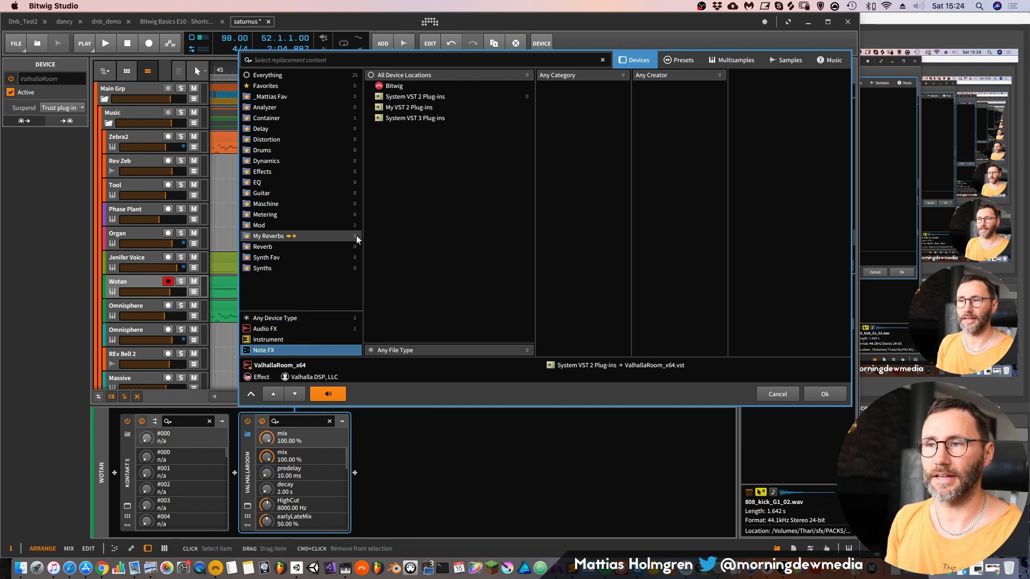
# Examine the Reverb, Synth Fav, Synths, EQ, Metering and Mod collections with the Note FX filter active
pyautogui.click(268, 247)
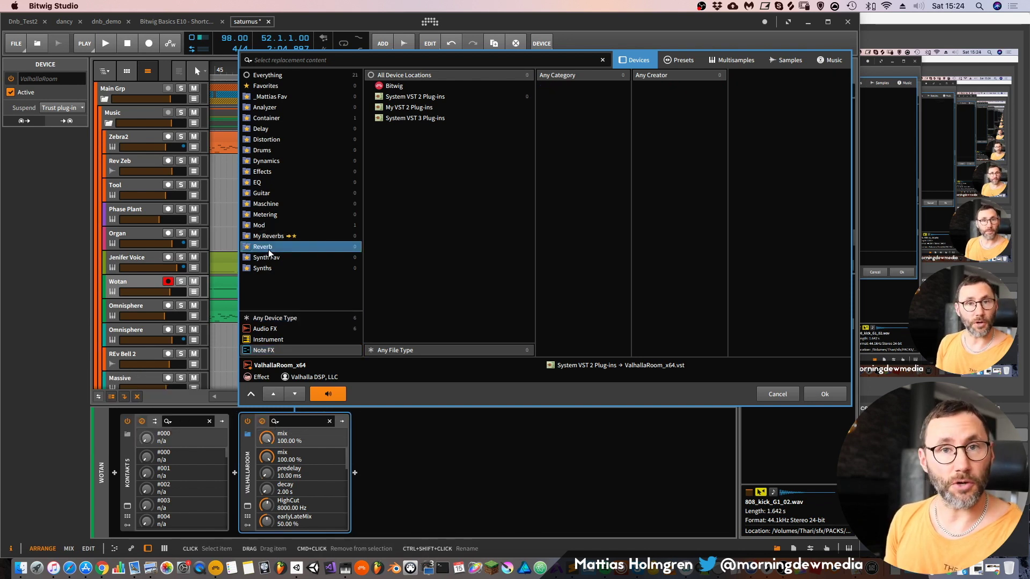
pyautogui.click(271, 258)
pyautogui.click(270, 267)
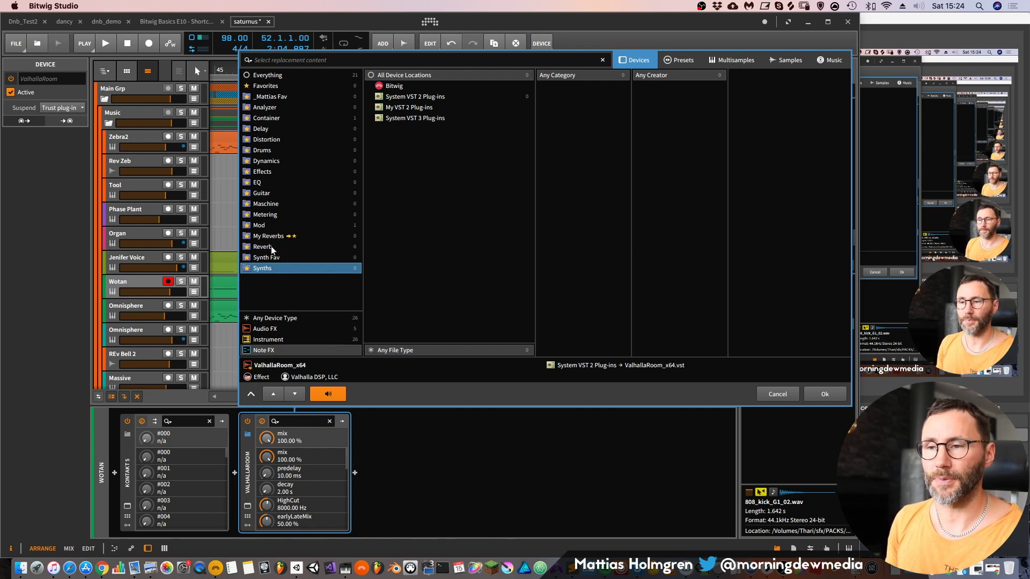
pyautogui.click(271, 247)
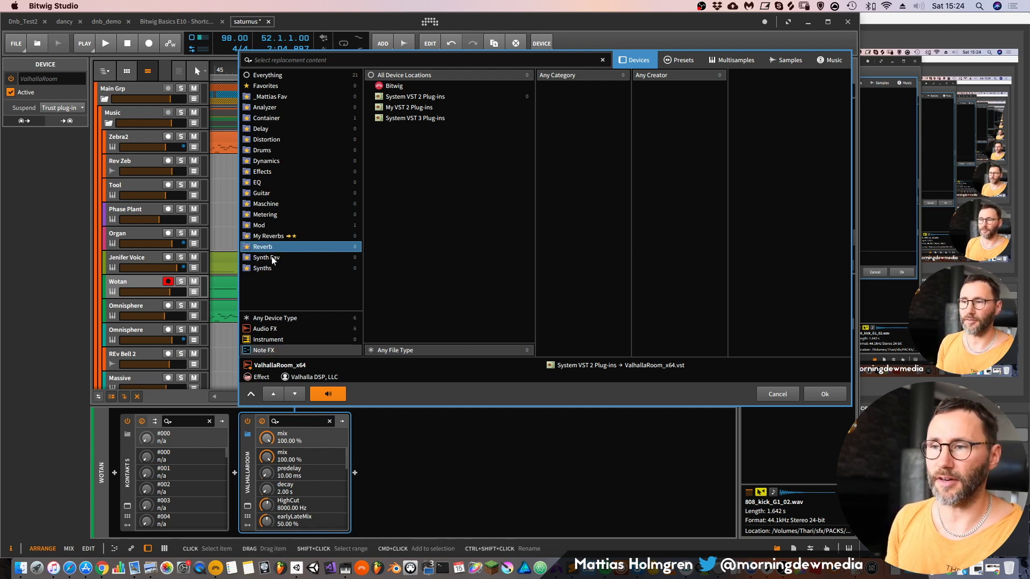
pyautogui.click(272, 259)
pyautogui.click(272, 267)
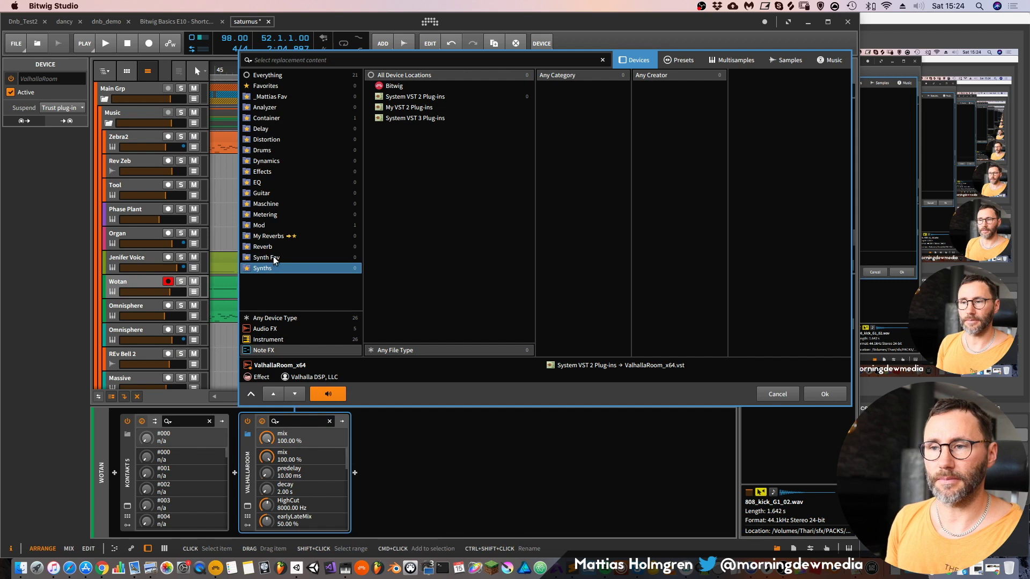
pyautogui.press('Up')
pyautogui.press('Up')
pyautogui.press('Up')
pyautogui.press('Up')
pyautogui.press('Up')
pyautogui.press('Up')
pyautogui.click(283, 183)
pyautogui.click(282, 216)
pyautogui.click(283, 225)
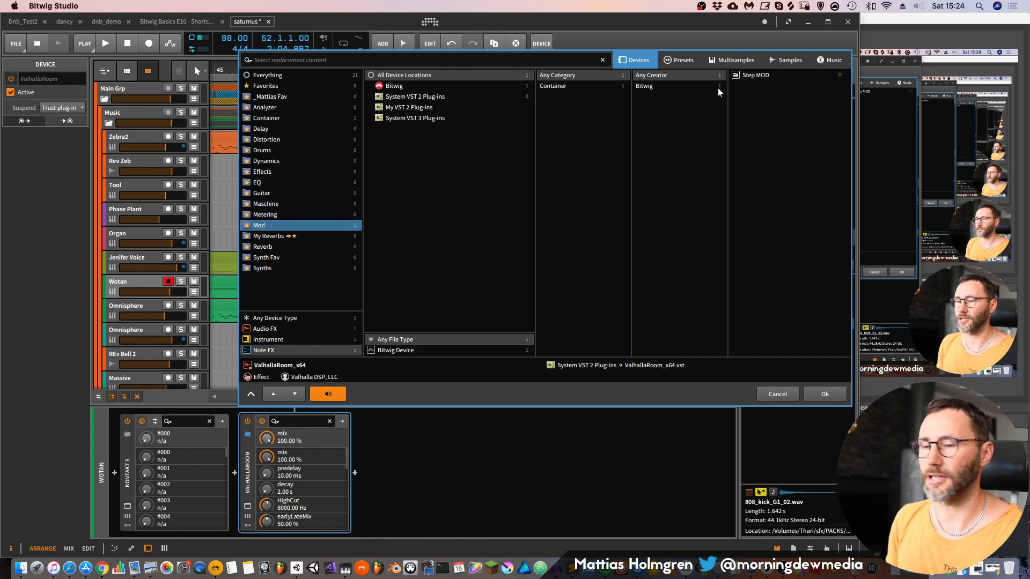
# Reset the filter to any device type and delete ValhallaRoom_x64 from the My Reverbs collection
pyautogui.click(272, 317)
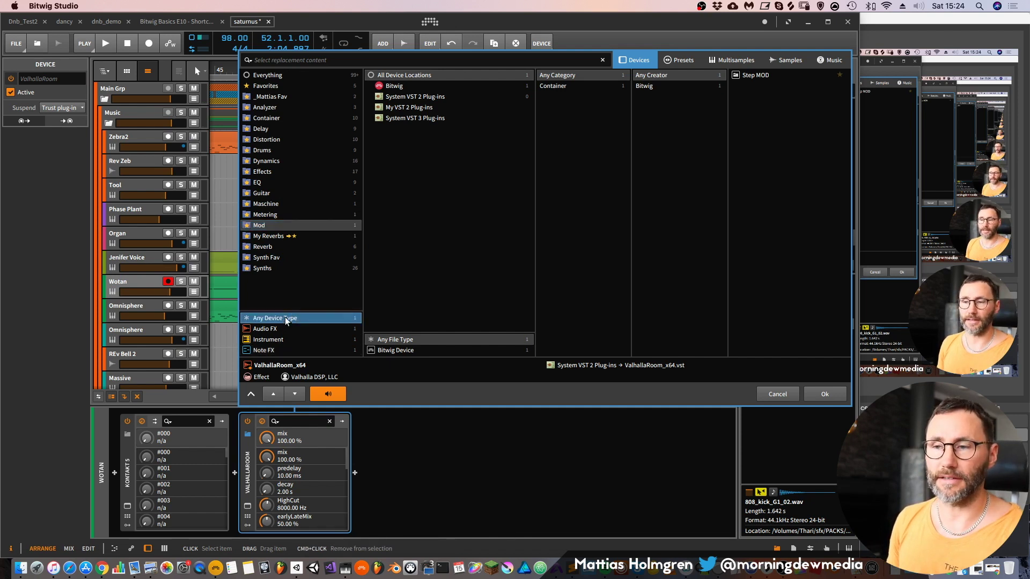
pyautogui.click(269, 235)
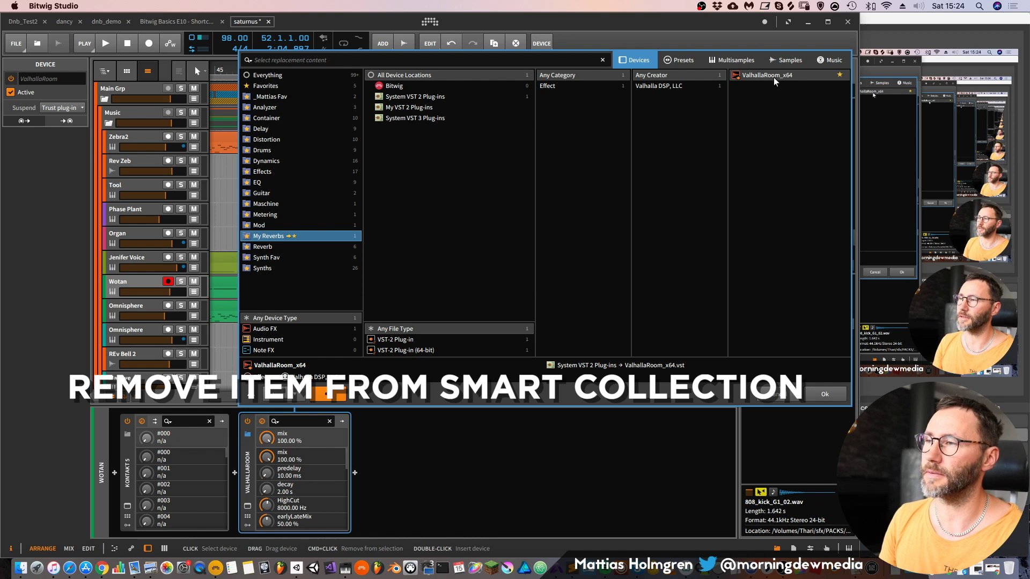
pyautogui.click(773, 78)
pyautogui.rightClick(776, 78)
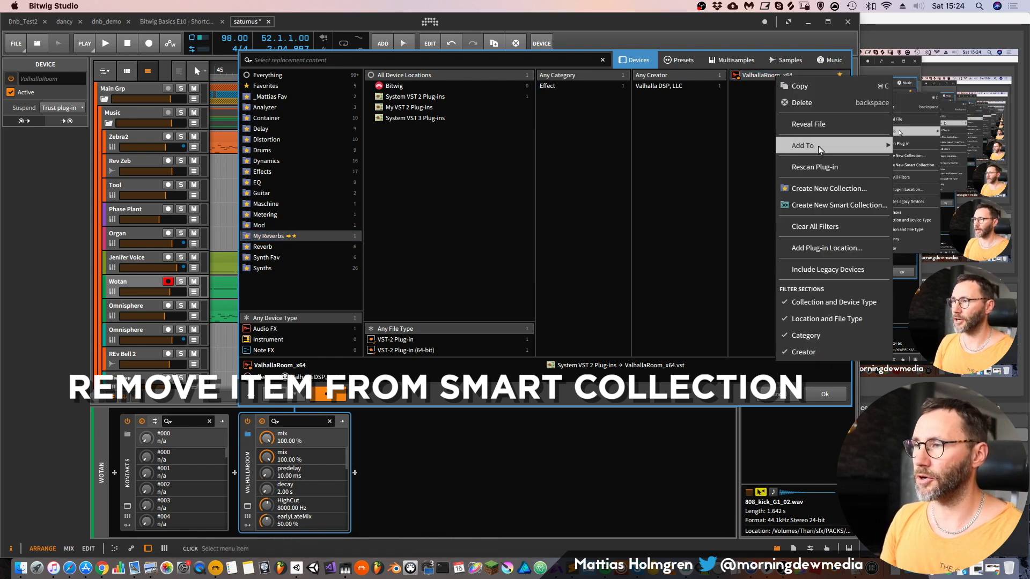
pyautogui.moveTo(818, 143)
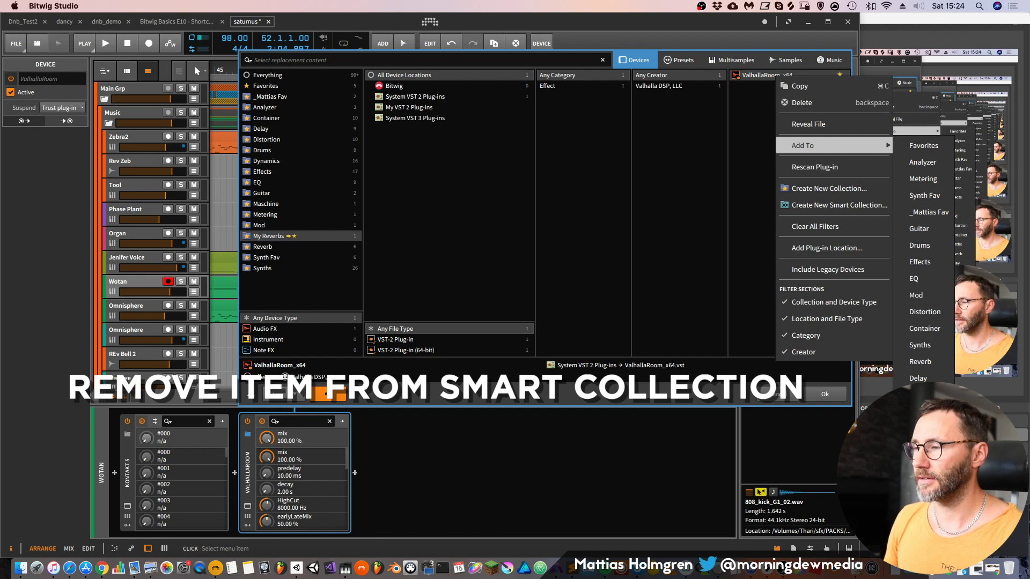
pyautogui.click(802, 102)
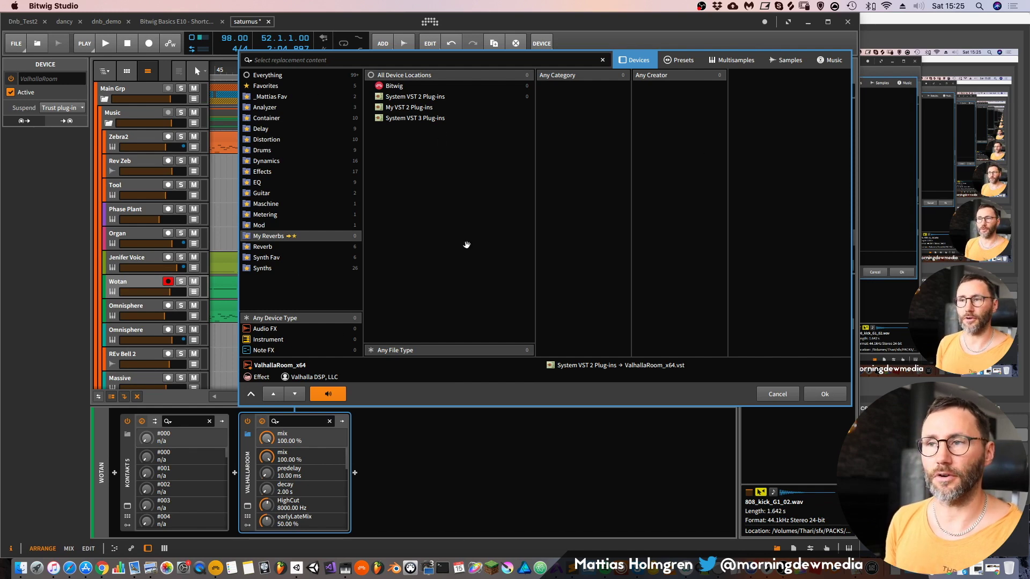
# View the favorite samples in the pop-up browser and cancel the browser
pyautogui.click(788, 60)
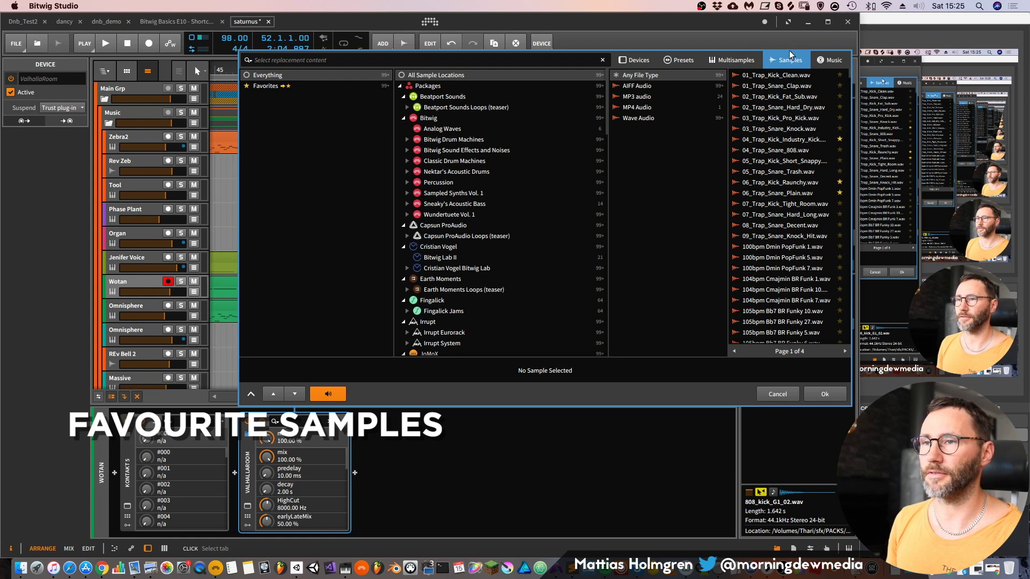
pyautogui.click(267, 88)
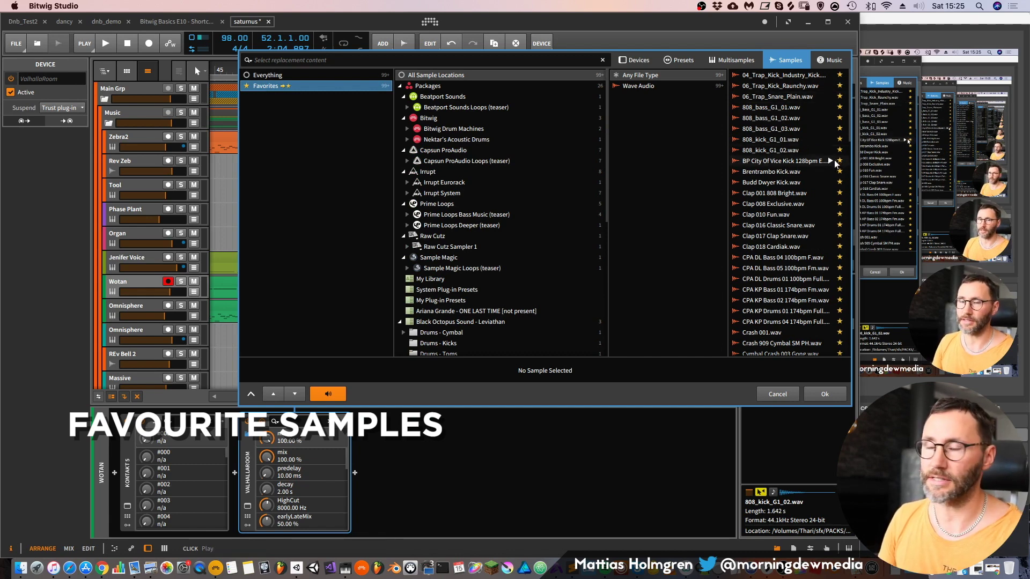
pyautogui.click(778, 394)
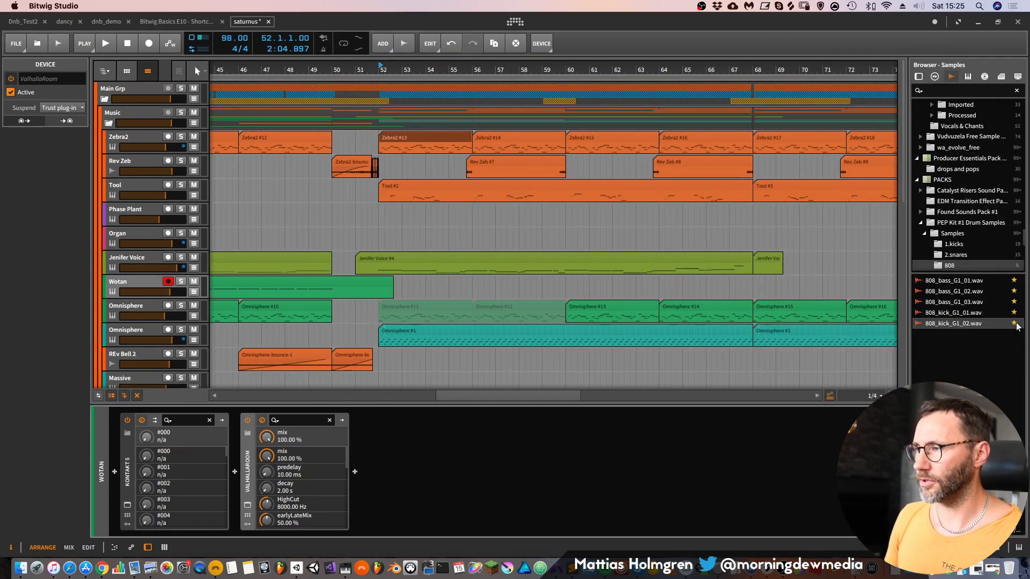
# Look through the sample locations in the side browser, then hide and reshow the browser panel
pyautogui.scroll(10, 966, 182)
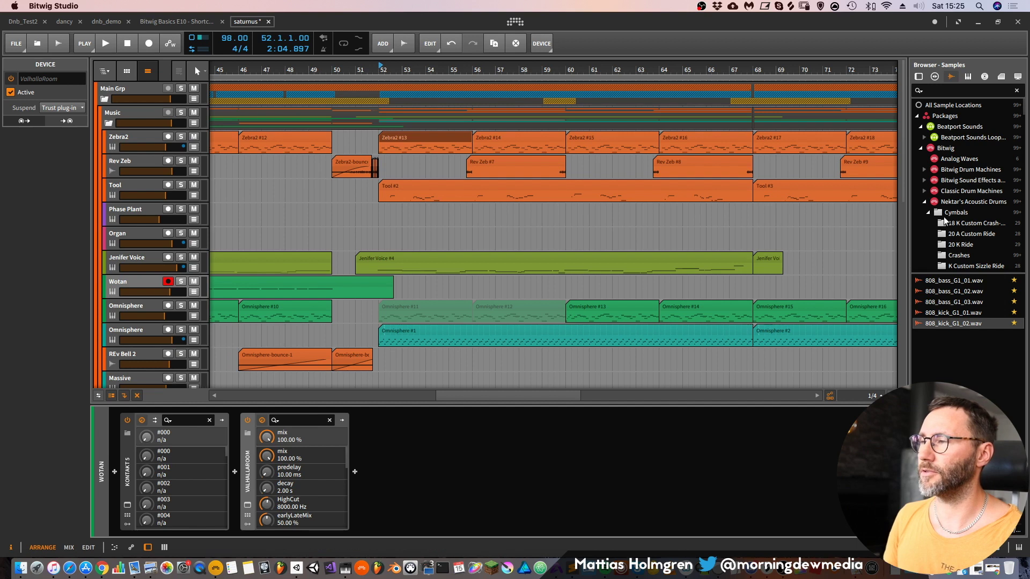
pyautogui.click(948, 548)
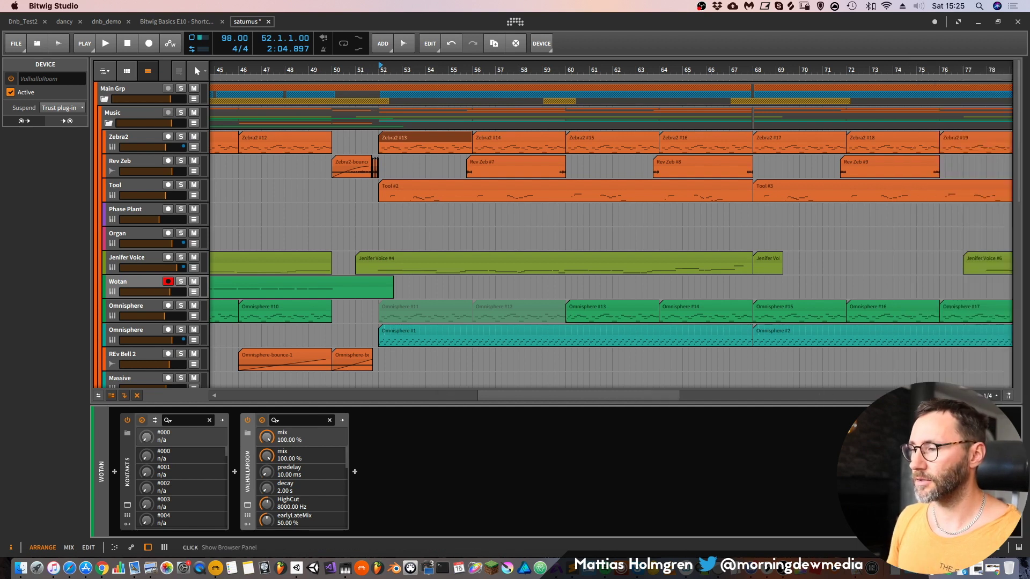
pyautogui.click(948, 548)
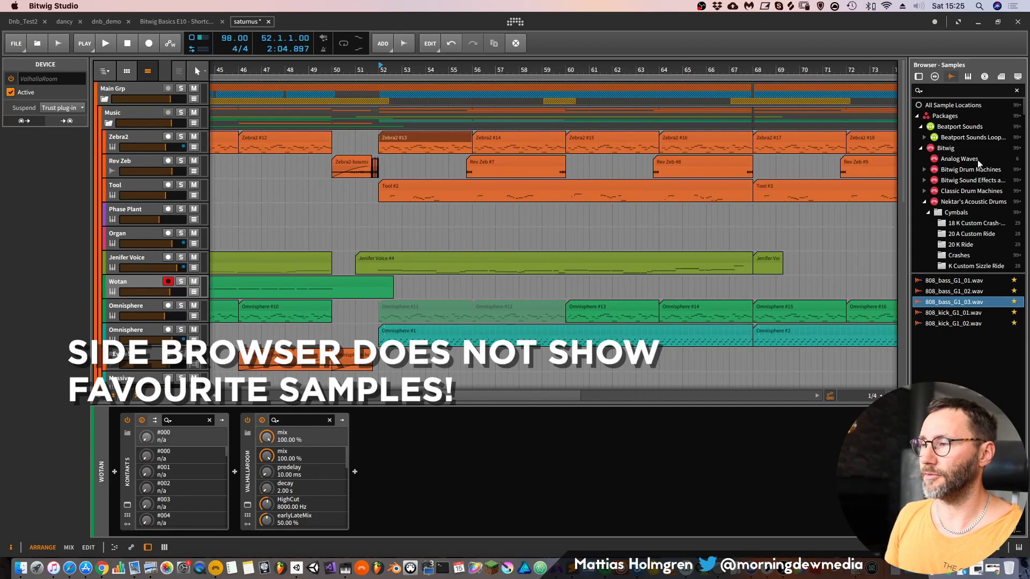
# Open the browser at the end of the Wotan track's device chain and audition favorite samples, including Clap 008 Exclusive.wav and 808_bass_G1_03.wav
pyautogui.click(355, 472)
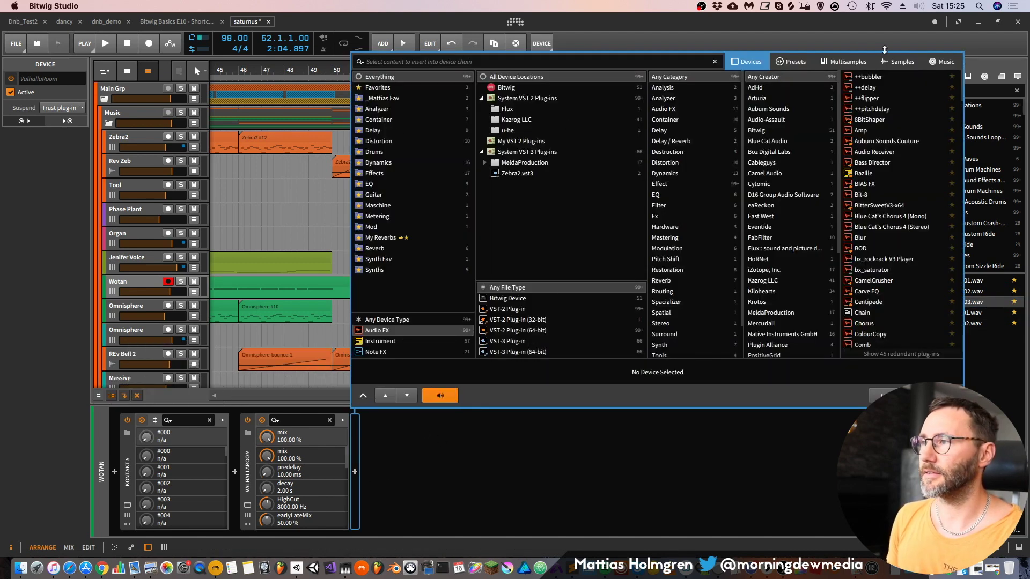
pyautogui.click(906, 61)
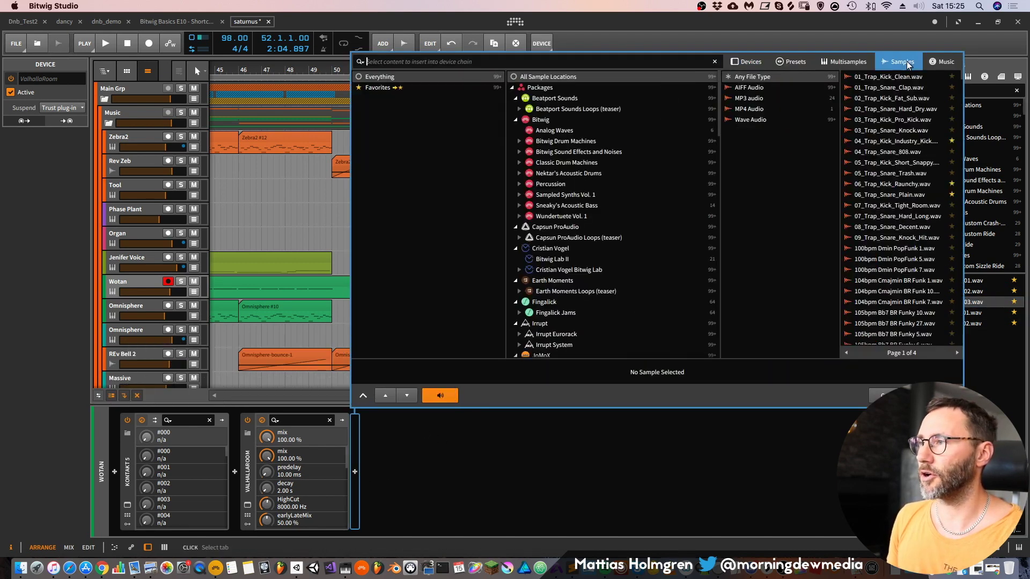
pyautogui.click(382, 89)
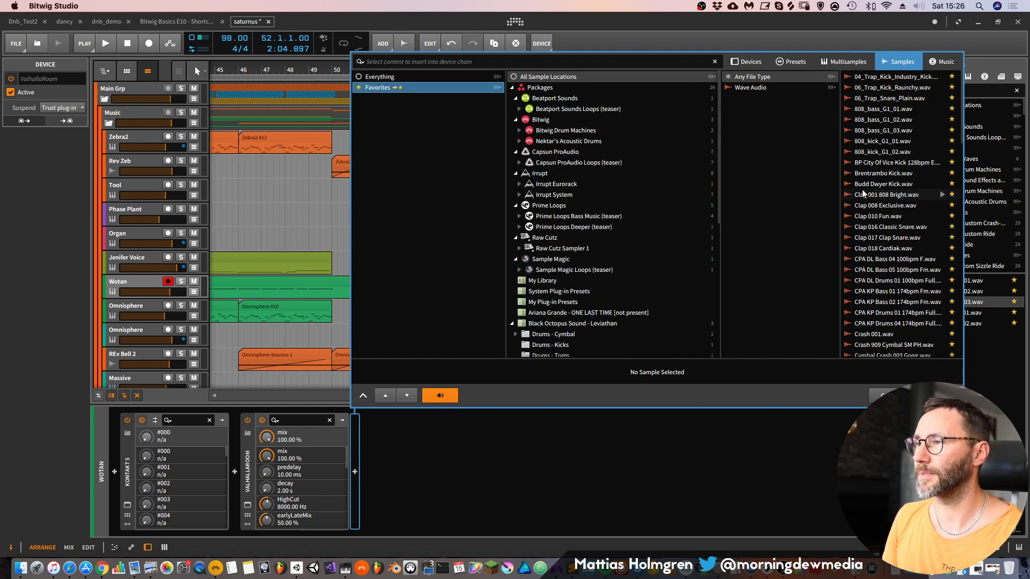
pyautogui.click(901, 205)
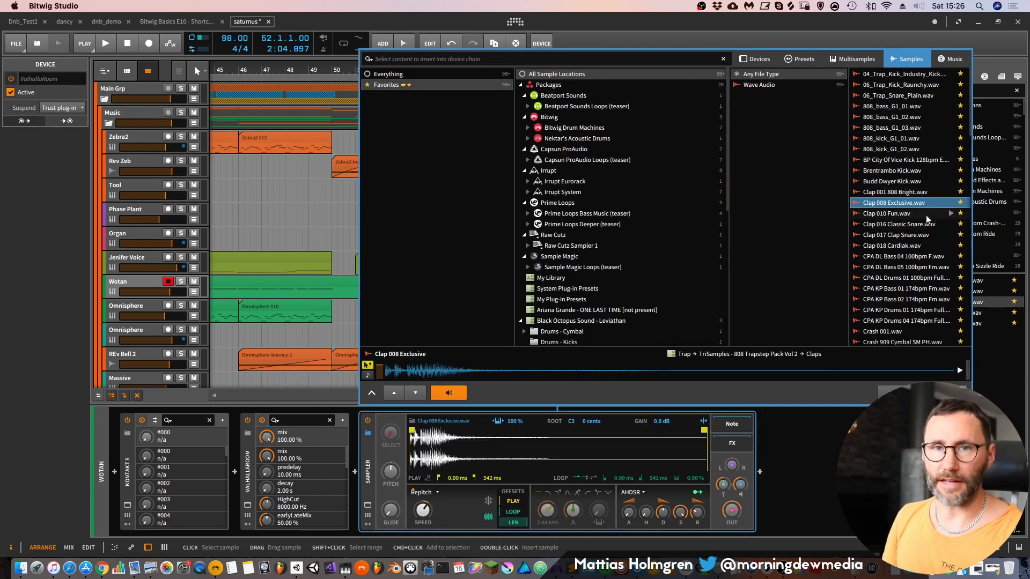
pyautogui.click(946, 236)
pyautogui.click(943, 140)
pyautogui.click(946, 120)
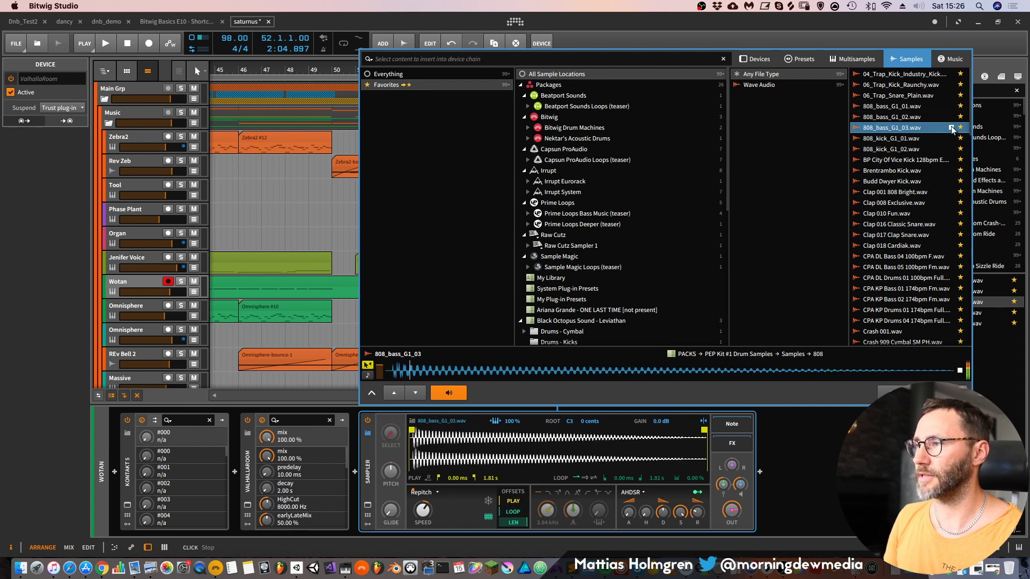
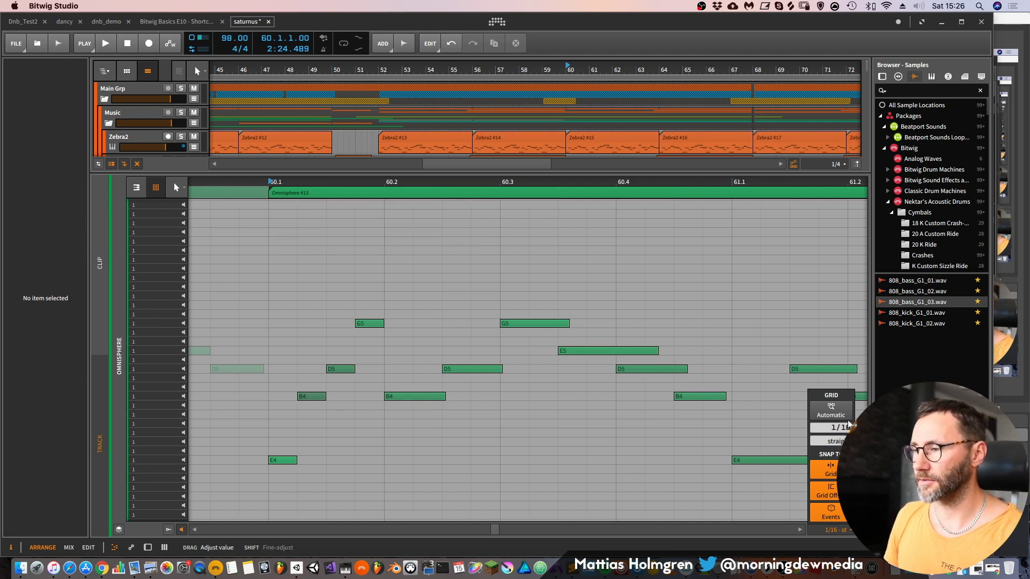
# Select the four notes in the first beat of the Omnisphere #13 clip and view the note editor's grid settings
pyautogui.click(390, 352)
pyautogui.moveTo(373, 485); pyautogui.dragTo(269, 262)
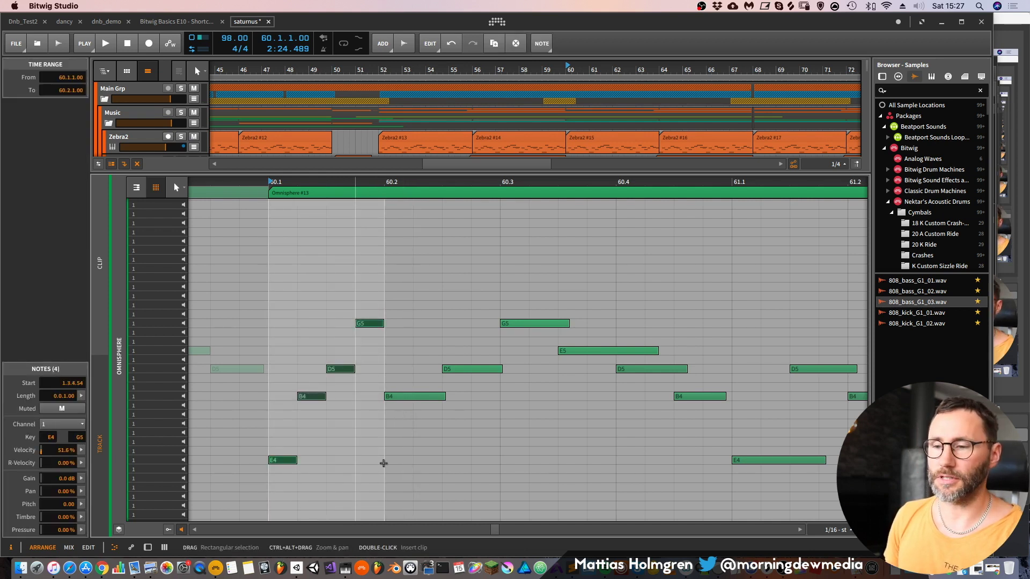
pyautogui.click(851, 532)
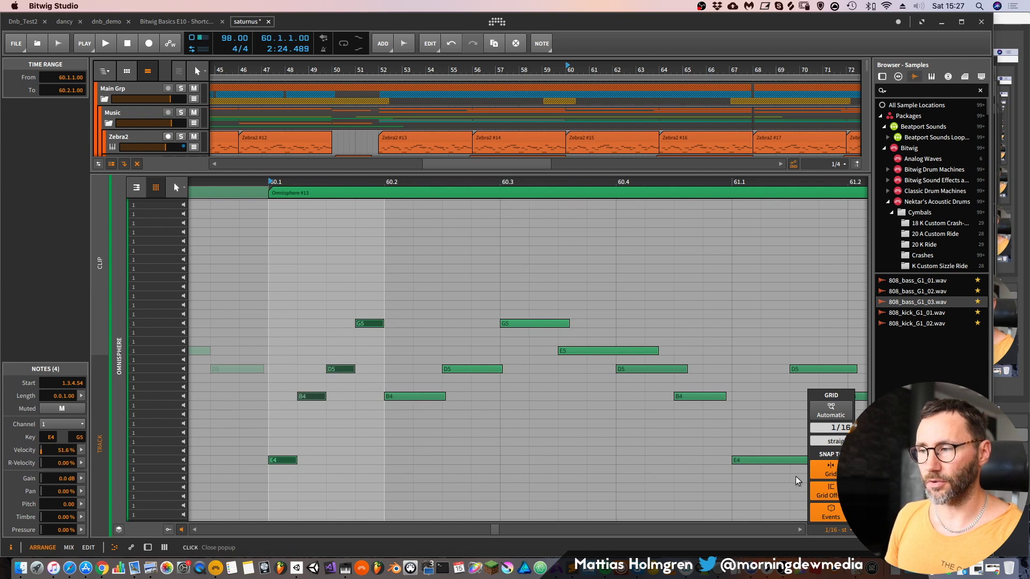
pyautogui.click(370, 351)
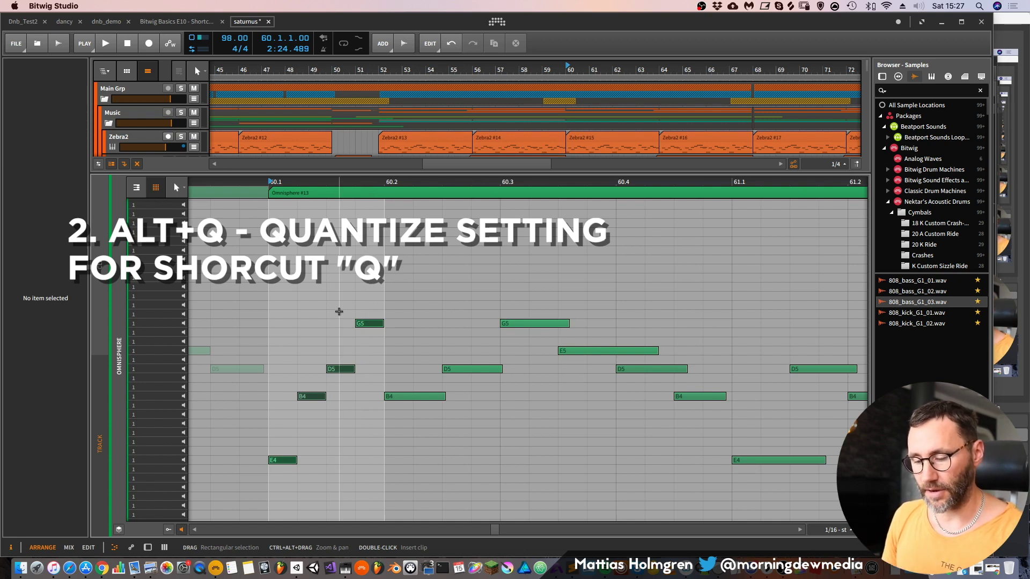
# Quantize the four notes in the first beat of Omnisphere #13 using the quantize settings with a custom 1/16 grid and 100% start amount
pyautogui.click(355, 348)
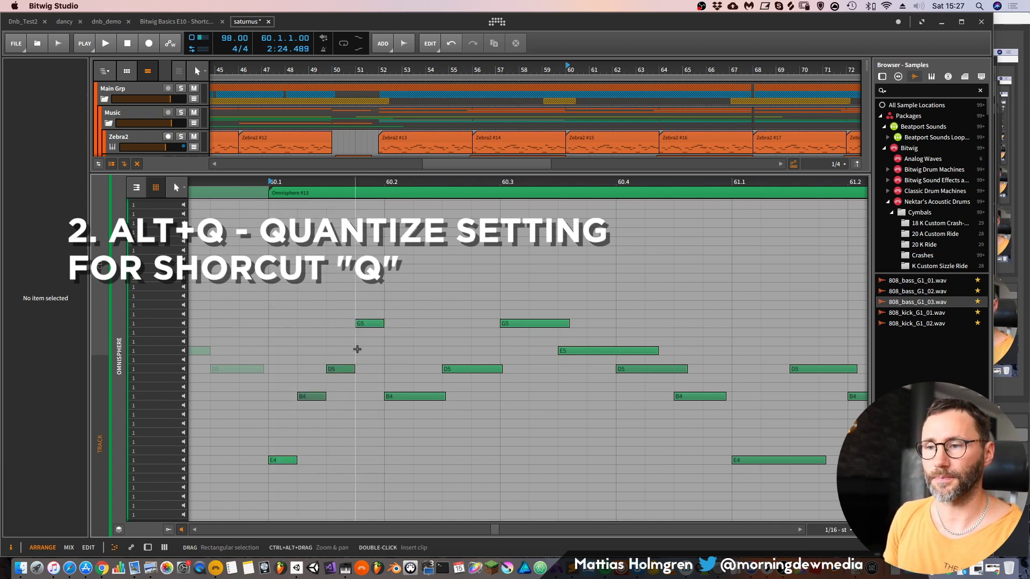
pyautogui.moveTo(377, 477); pyautogui.dragTo(271, 215)
pyautogui.hotkey('alt', 'q')
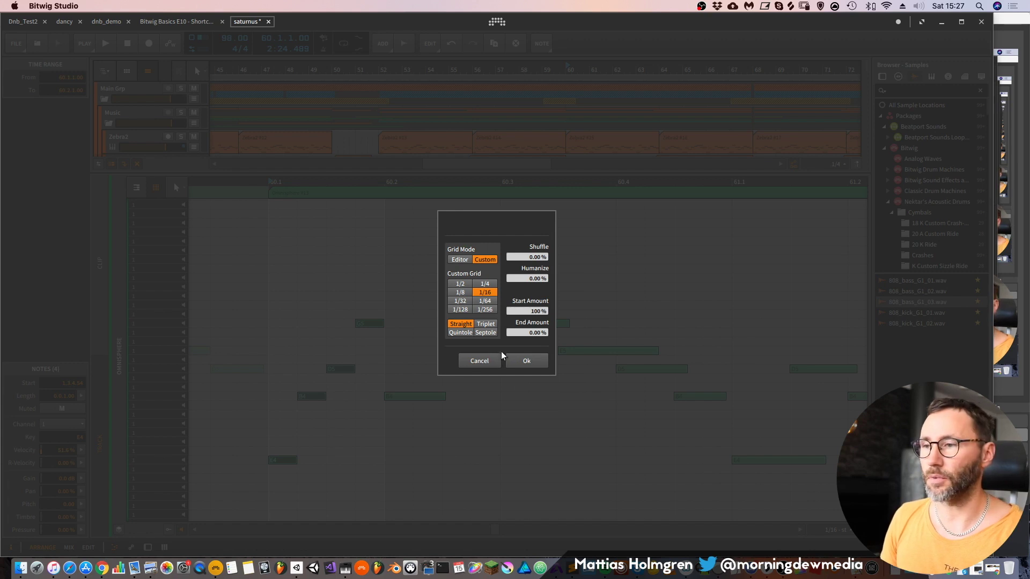
pyautogui.click(528, 359)
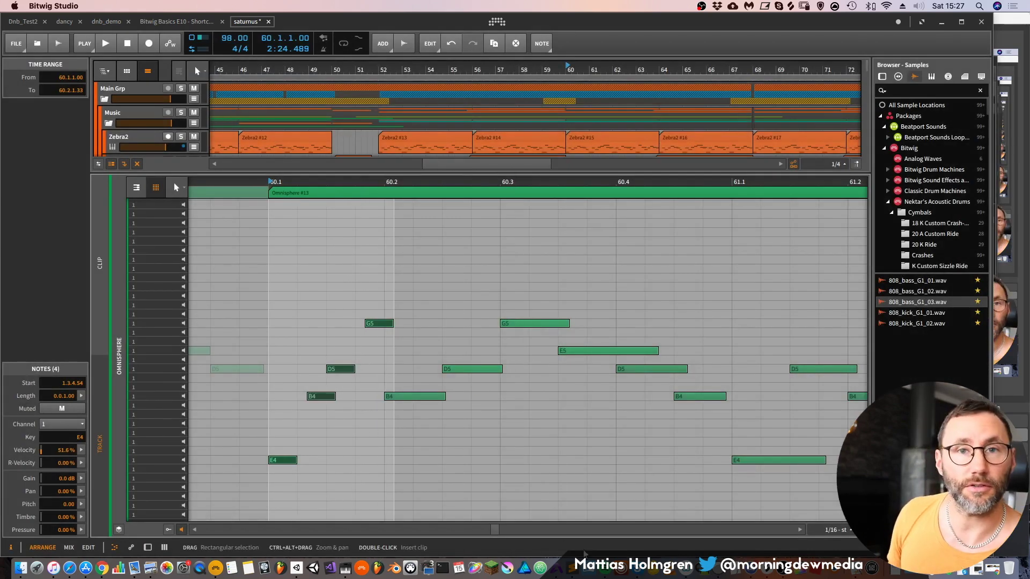
# Set the note editor's grid to 1/16 triplet, try moving the selected notes earlier and undo the move
pyautogui.click(848, 531)
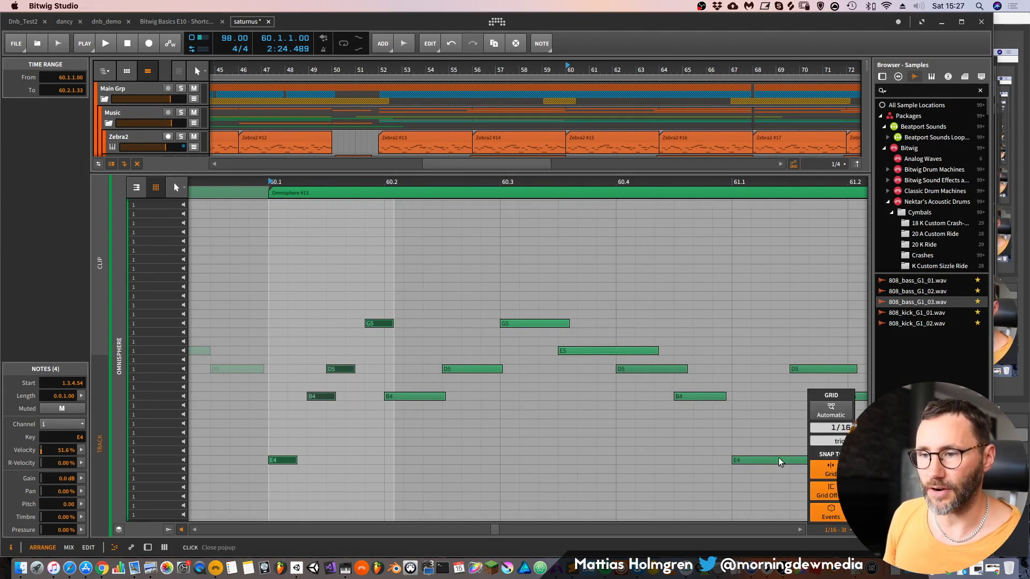
pyautogui.click(334, 338)
pyautogui.moveTo(320, 395); pyautogui.dragTo(300, 395)
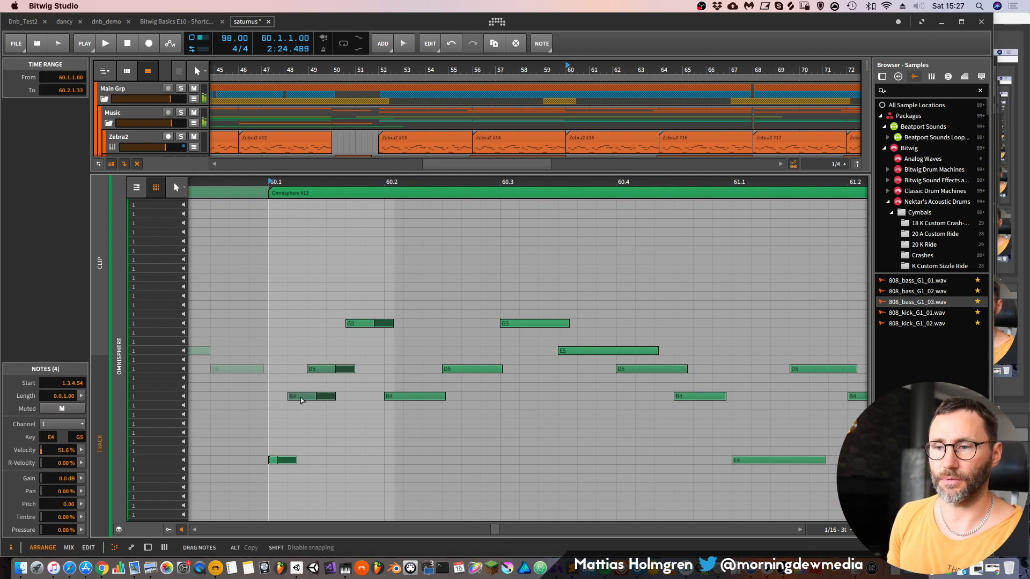
pyautogui.press('super+z')
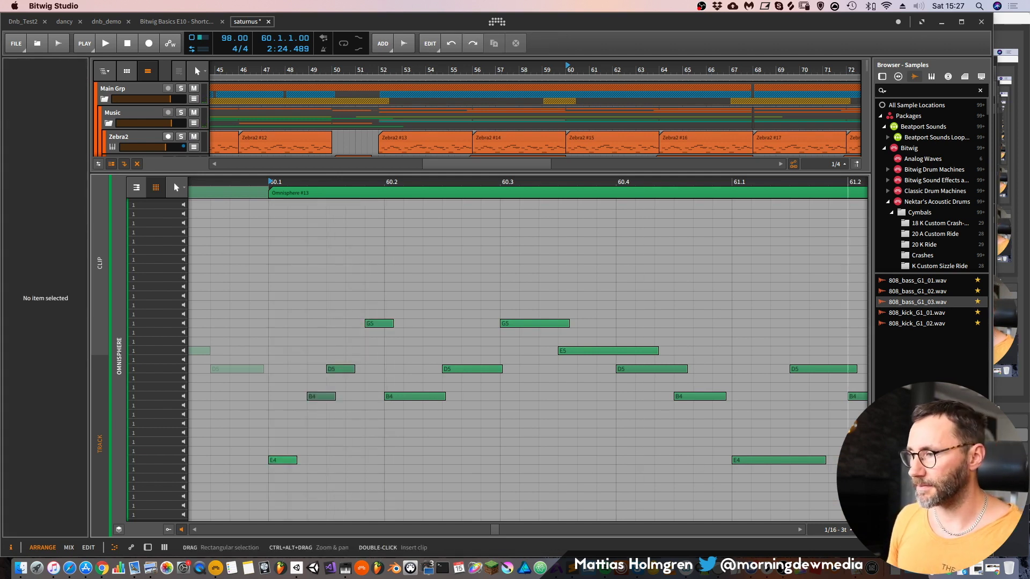
# Set the note editor's grid to 1/8 triplet and reopen the grid settings
pyautogui.click(847, 531)
pyautogui.moveTo(834, 431); pyautogui.dragTo(835, 424)
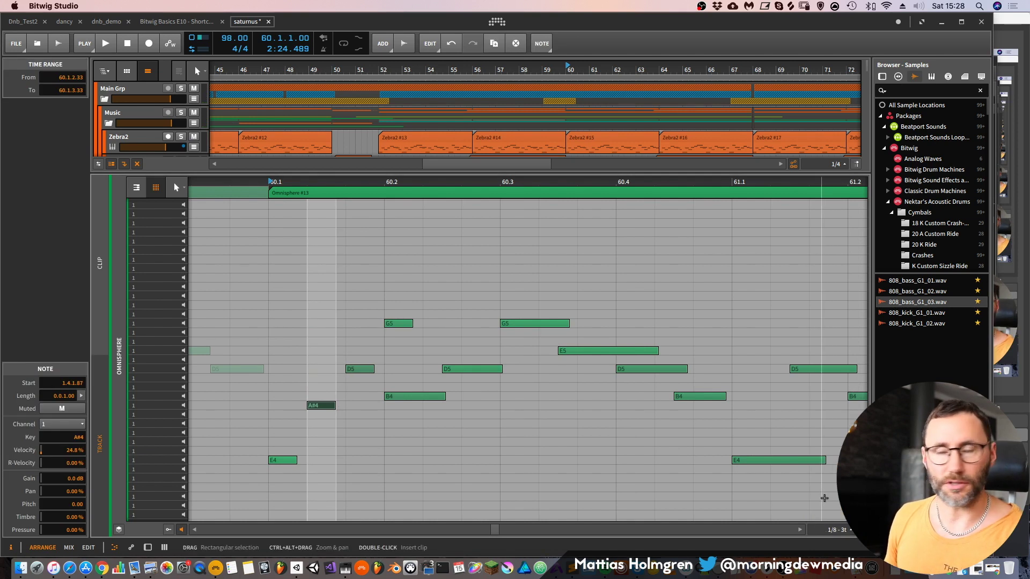
pyautogui.click(846, 531)
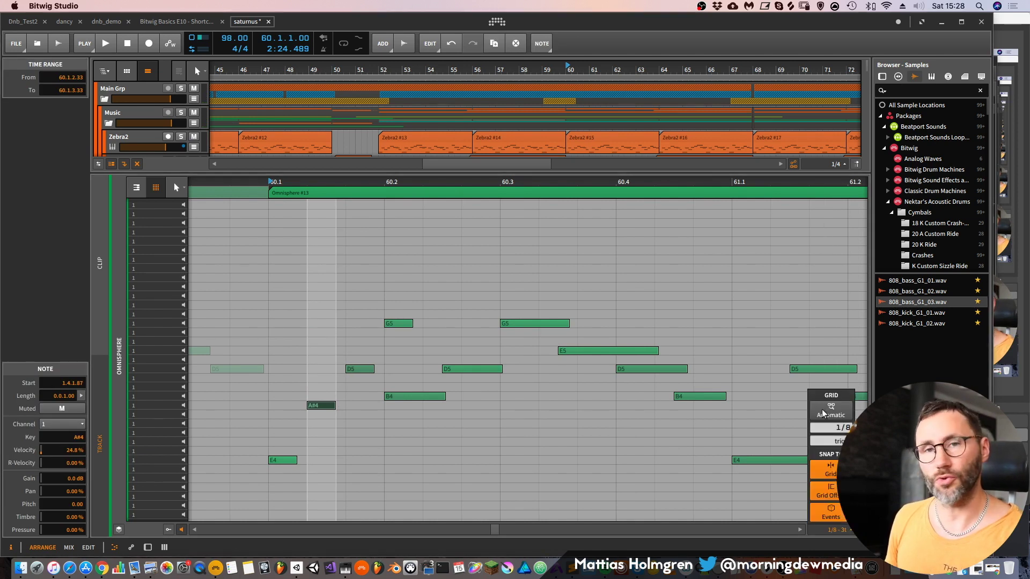
# Move the A#4 note in the first beat of Omnisphere #13 around the triplet grid and place it on B4 at 60.1.2.33
pyautogui.click(365, 355)
pyautogui.moveTo(324, 406); pyautogui.dragTo(371, 324)
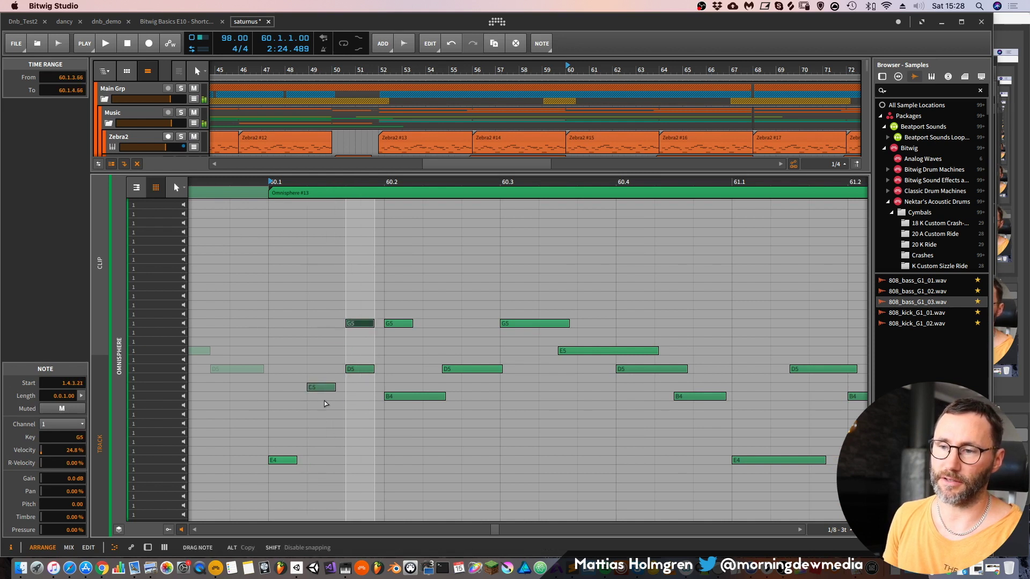
pyautogui.moveTo(317, 401); pyautogui.dragTo(322, 396)
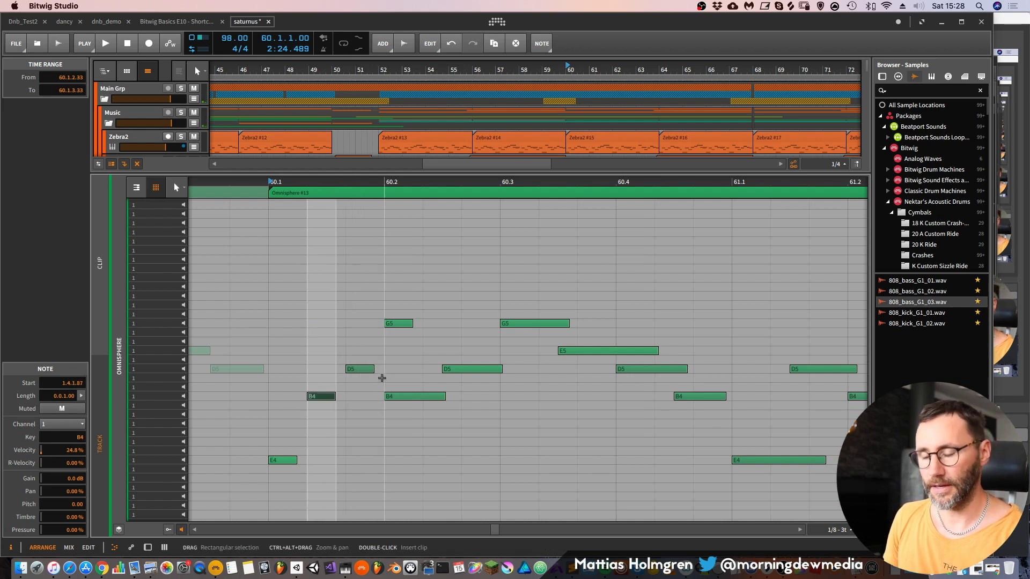
# Try quantizing the E4, B4 and D5 notes in the first beat to a custom straight 1/8 grid at 100% start amount, and undo it
pyautogui.moveTo(369, 471); pyautogui.dragTo(267, 301)
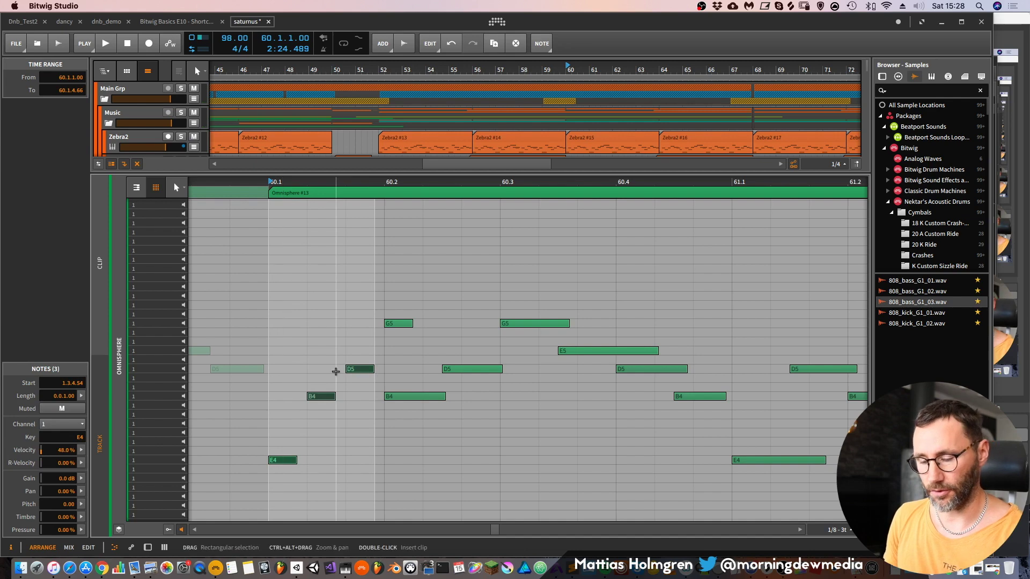
pyautogui.press('q')
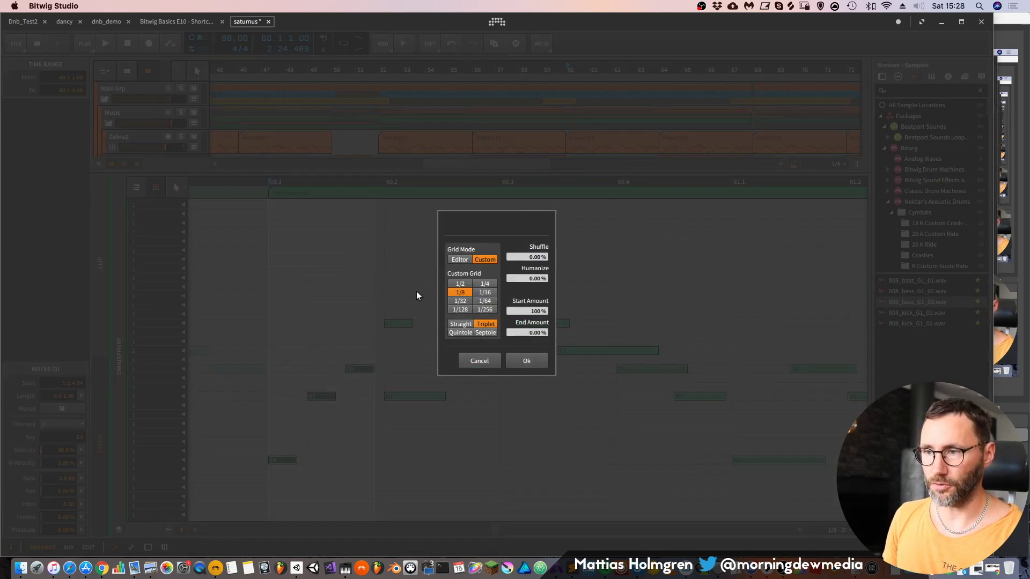
pyautogui.click(466, 325)
pyautogui.click(516, 361)
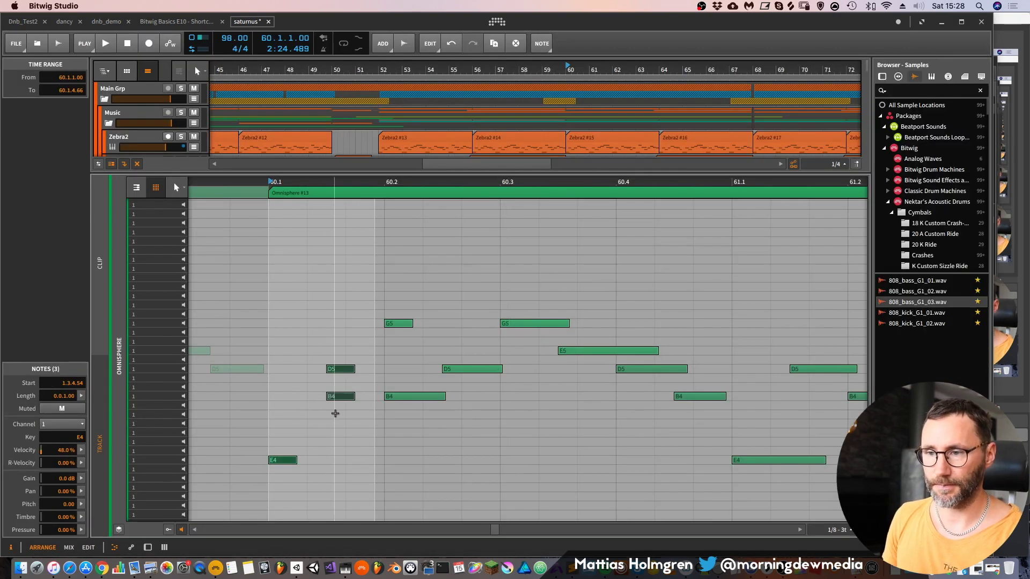
pyautogui.press('super+z')
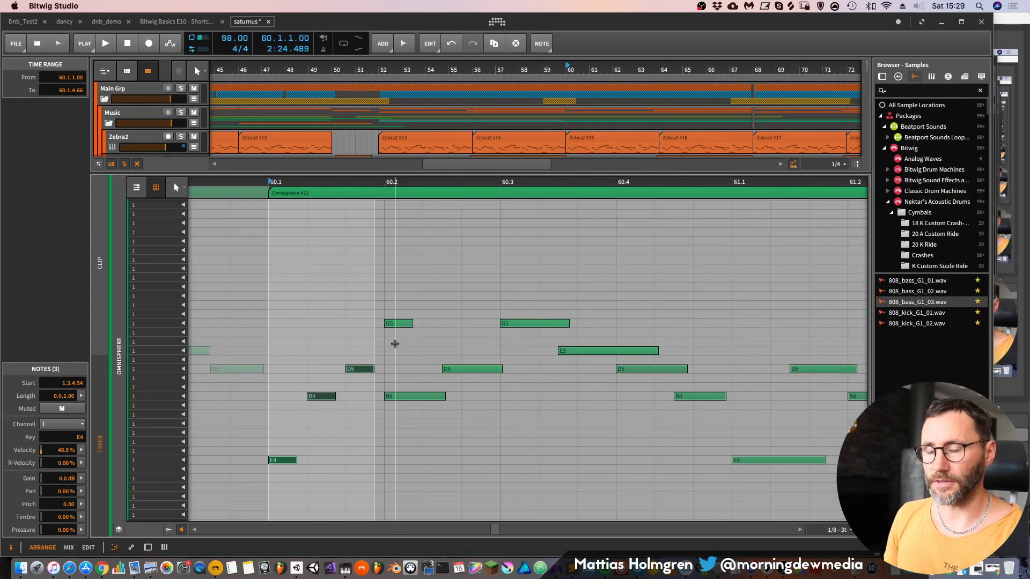
# Show the velocity lane and adjust the three selected notes' velocity histogram, setting the mean to 59.1% and changing the chaos
pyautogui.click(169, 530)
pyautogui.moveTo(320, 506); pyautogui.dragTo(272, 482)
pyautogui.click(81, 450)
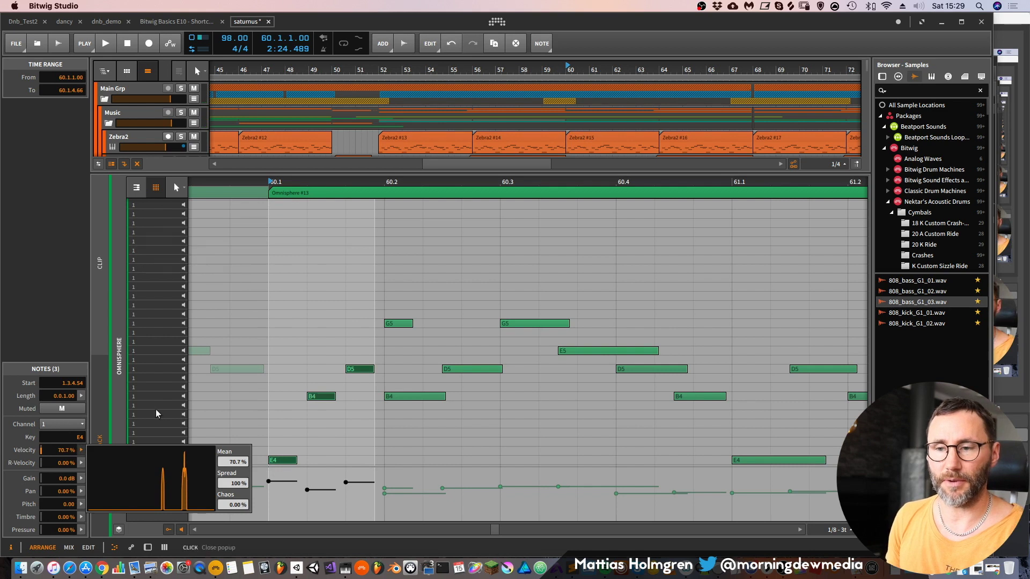
pyautogui.moveTo(233, 462); pyautogui.dragTo(250, 367)
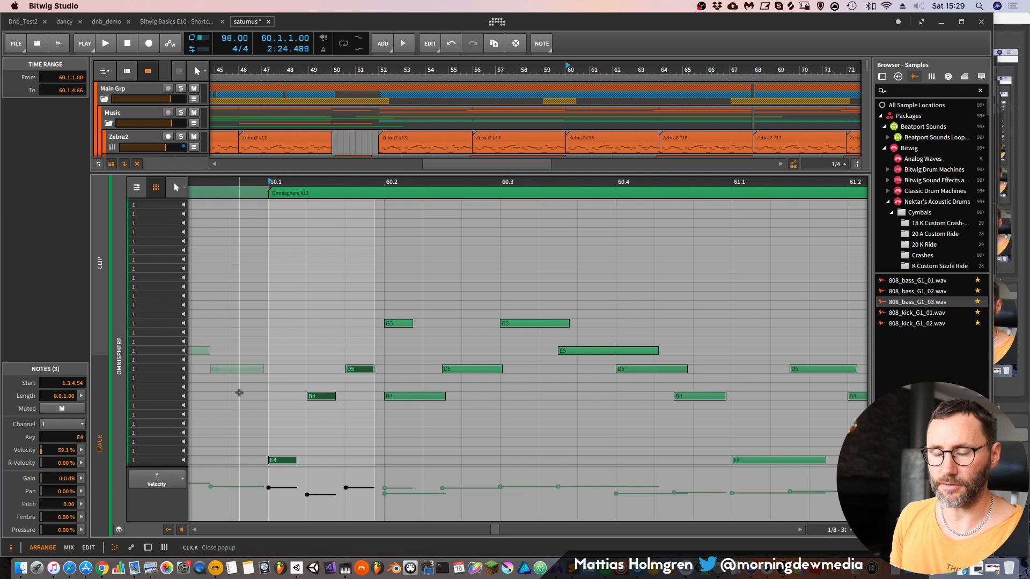
pyautogui.click(81, 451)
pyautogui.moveTo(231, 506); pyautogui.dragTo(244, 488)
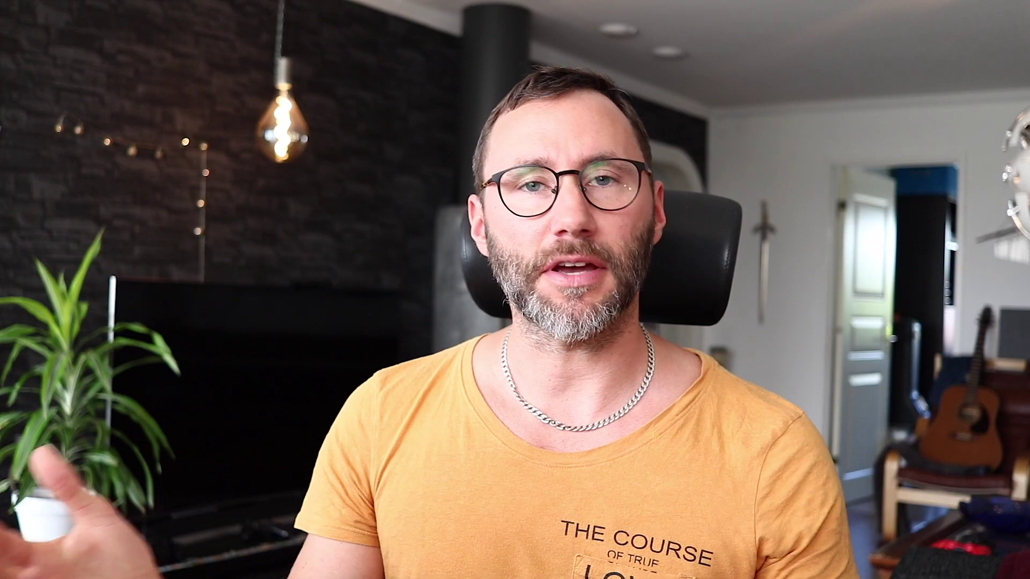